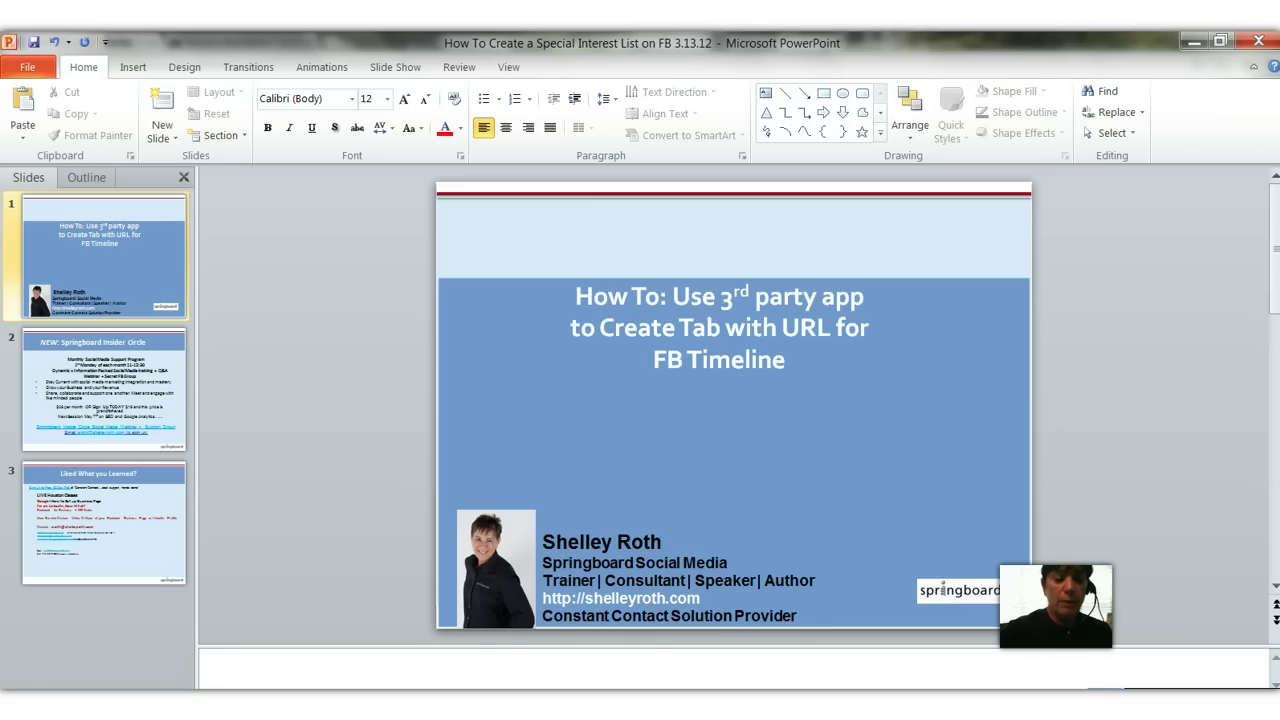
Bring up the Springboard Works Facebook page and review its 15 app tabs, including Visit my Website
click(543, 662)
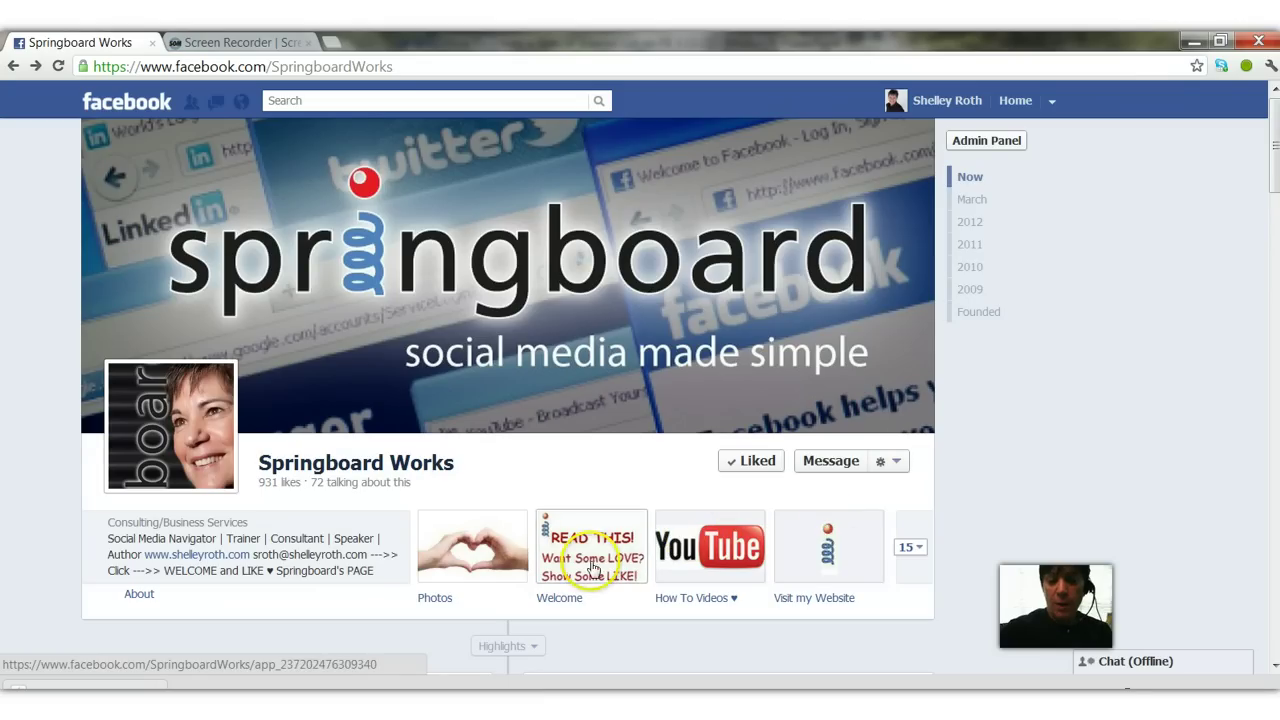
click(922, 552)
scroll(924, 557, down, 1)
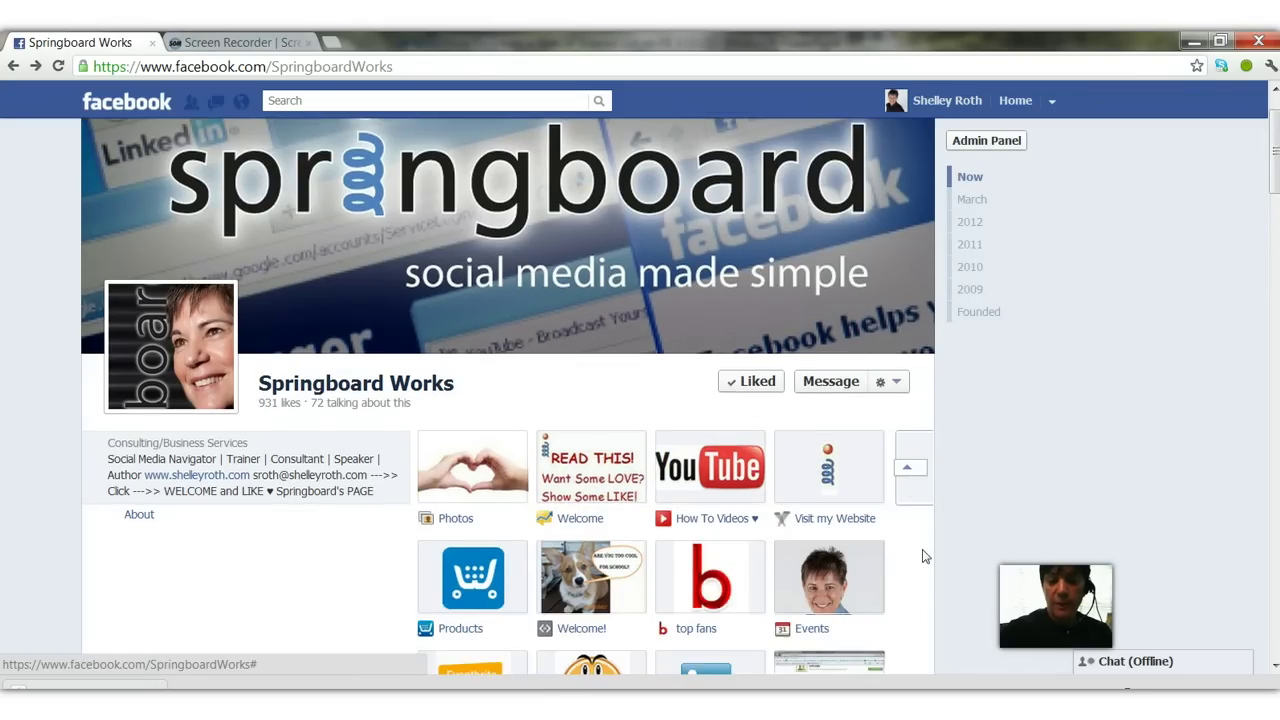
scroll(922, 555, down, 2)
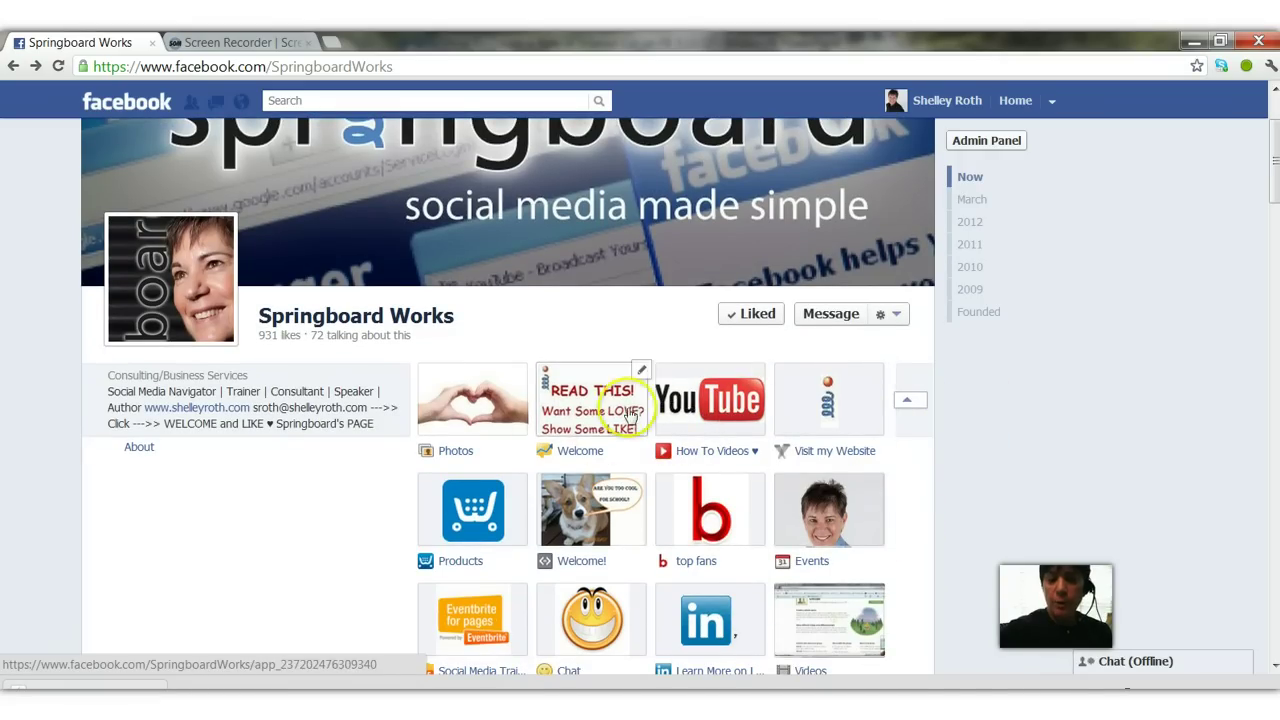
click(908, 401)
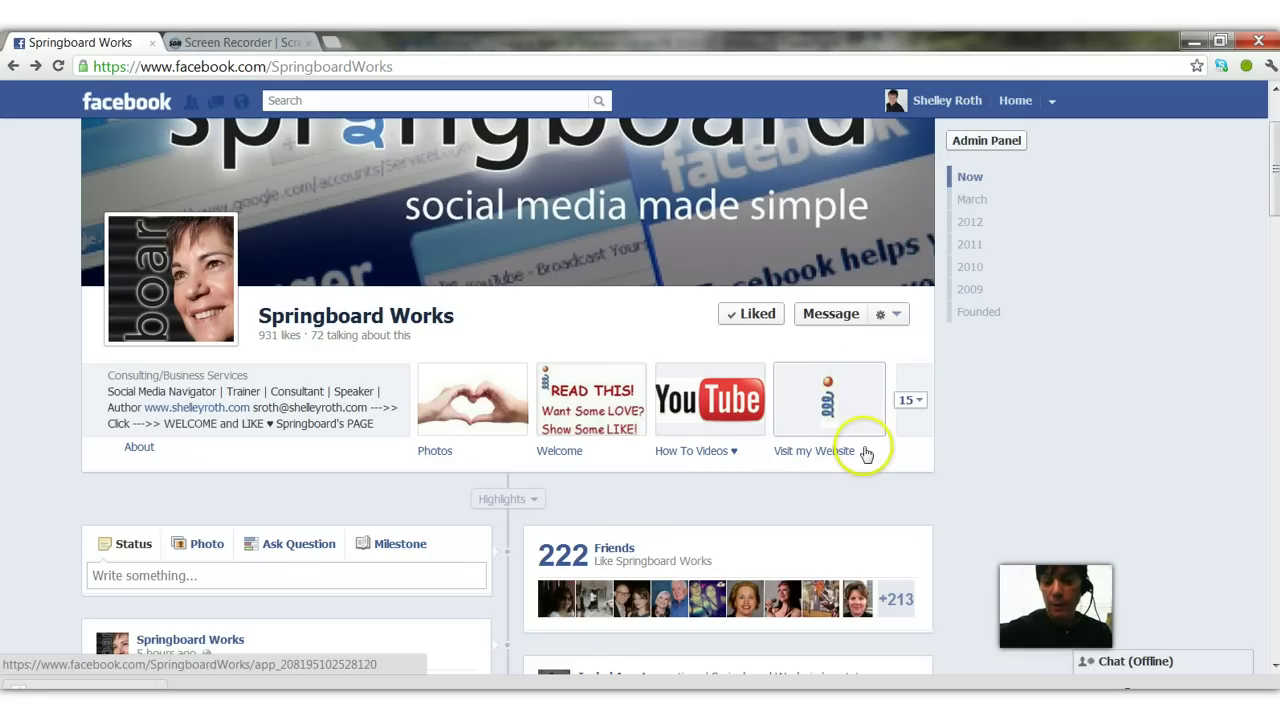
click(826, 408)
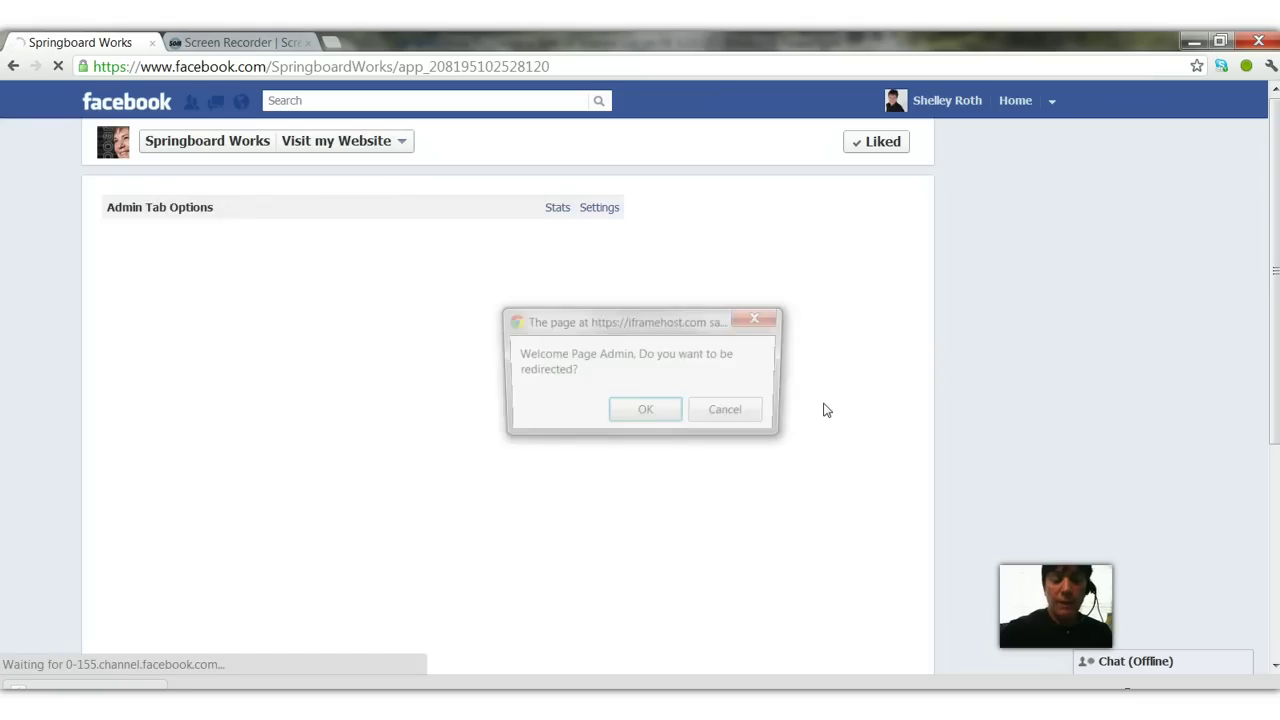
click(645, 410)
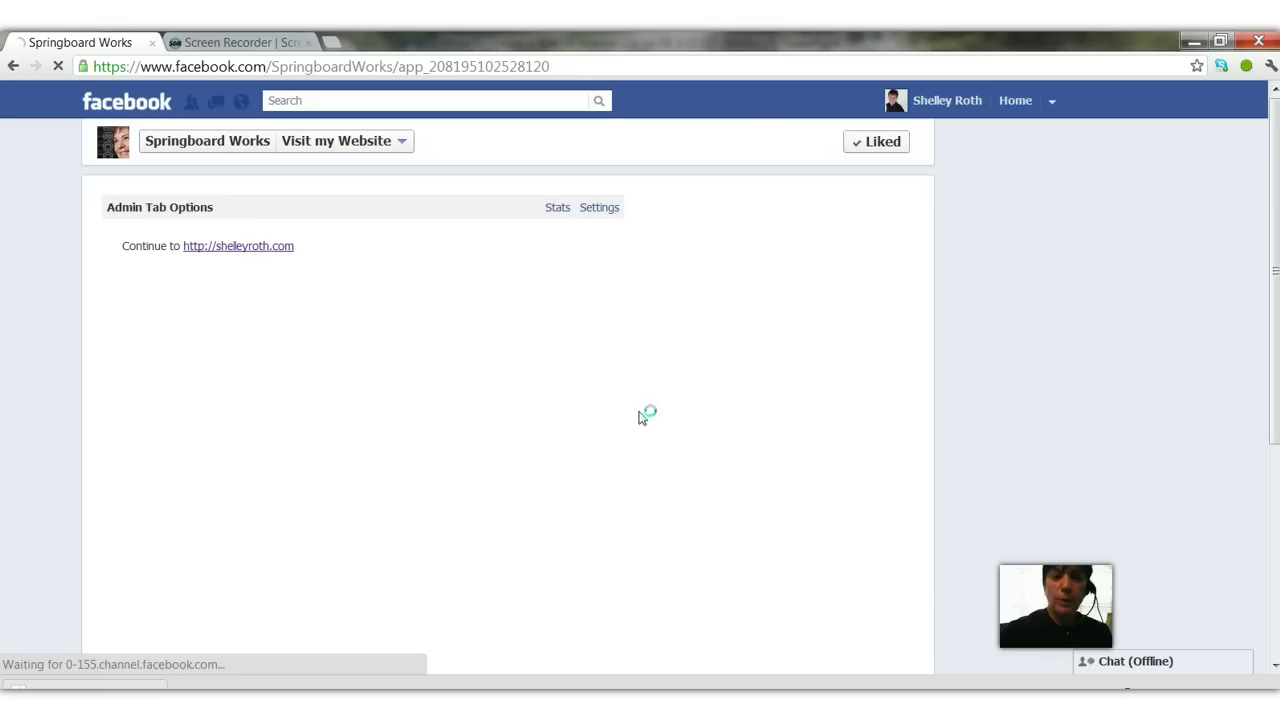
click(242, 250)
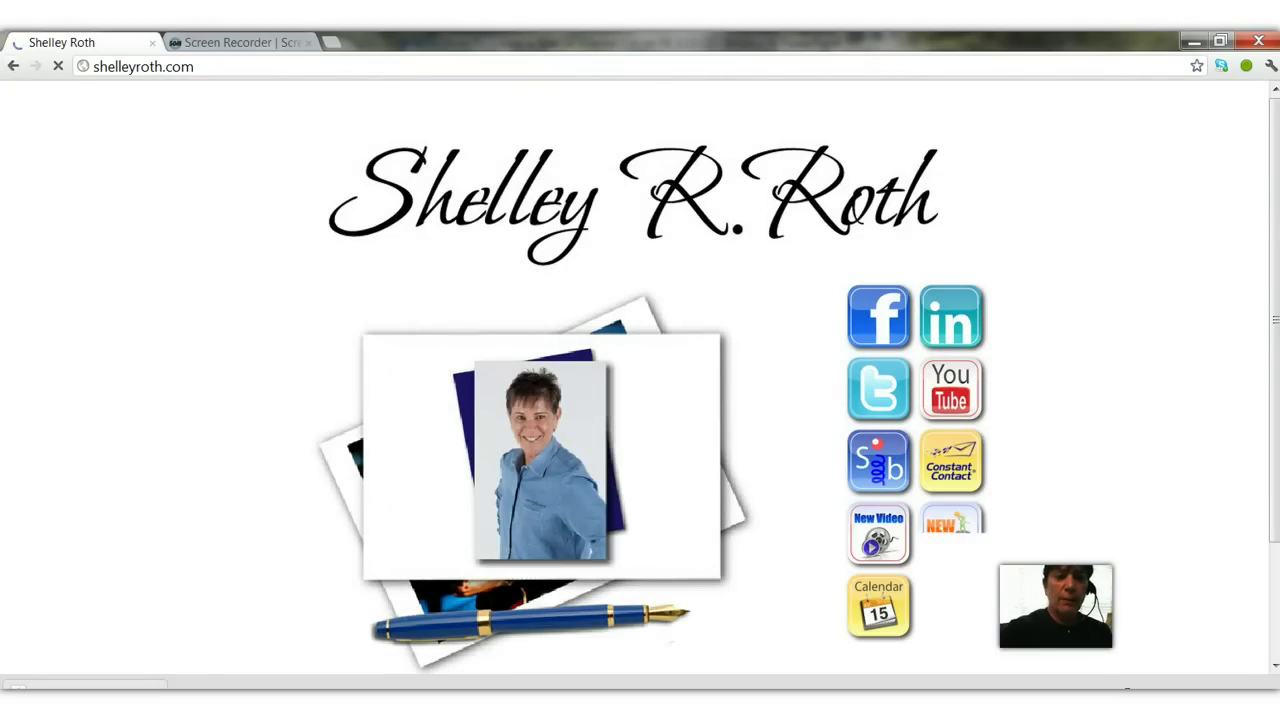
click(13, 66)
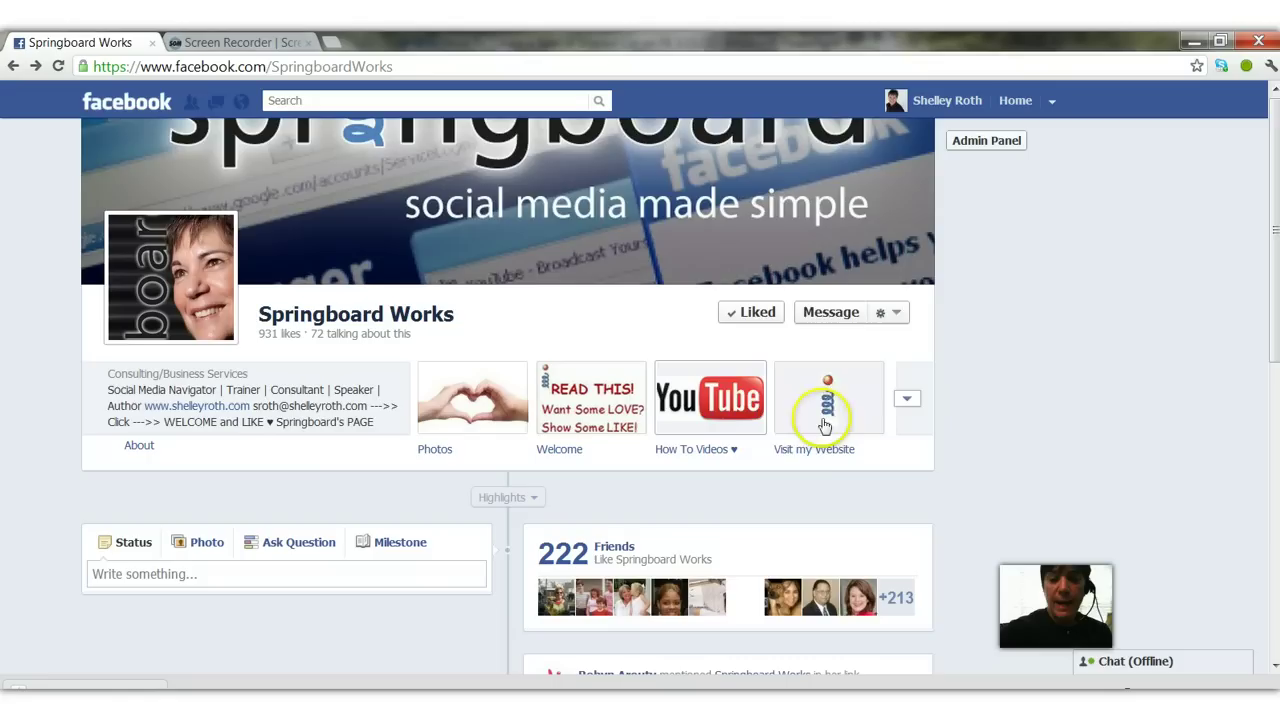
scroll(780, 440, down, 1)
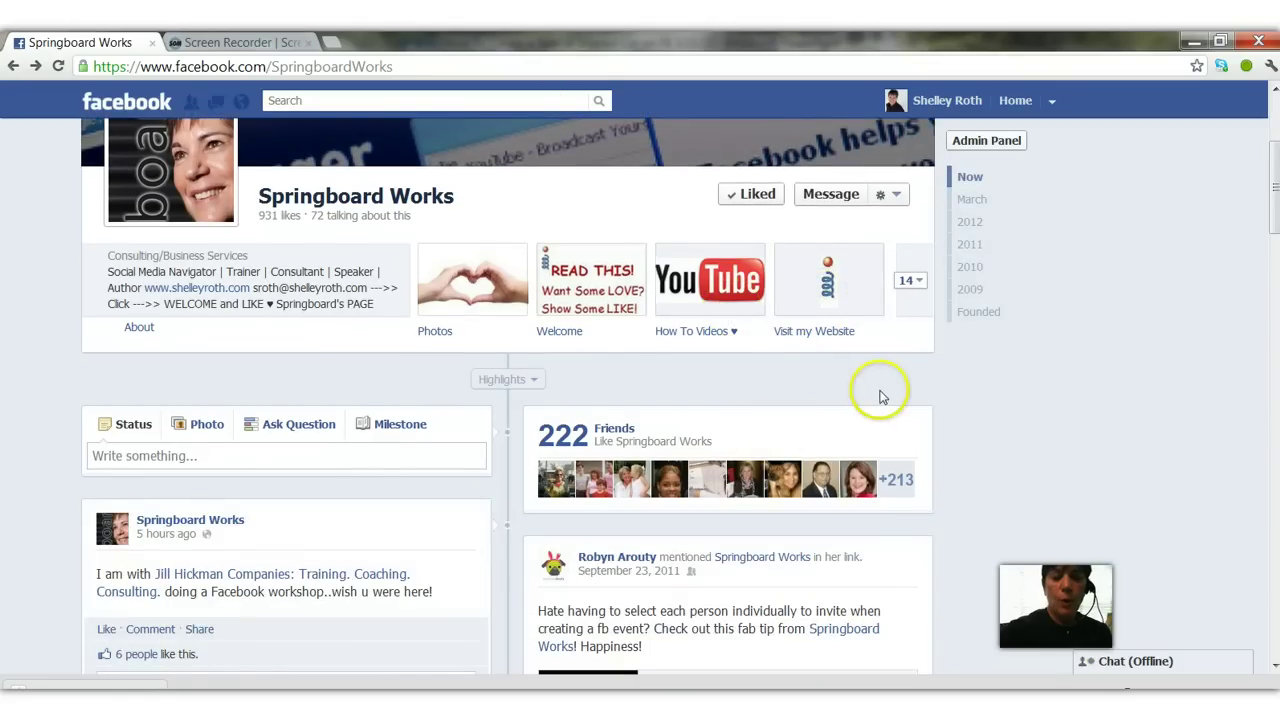
scroll(880, 394, up, 3)
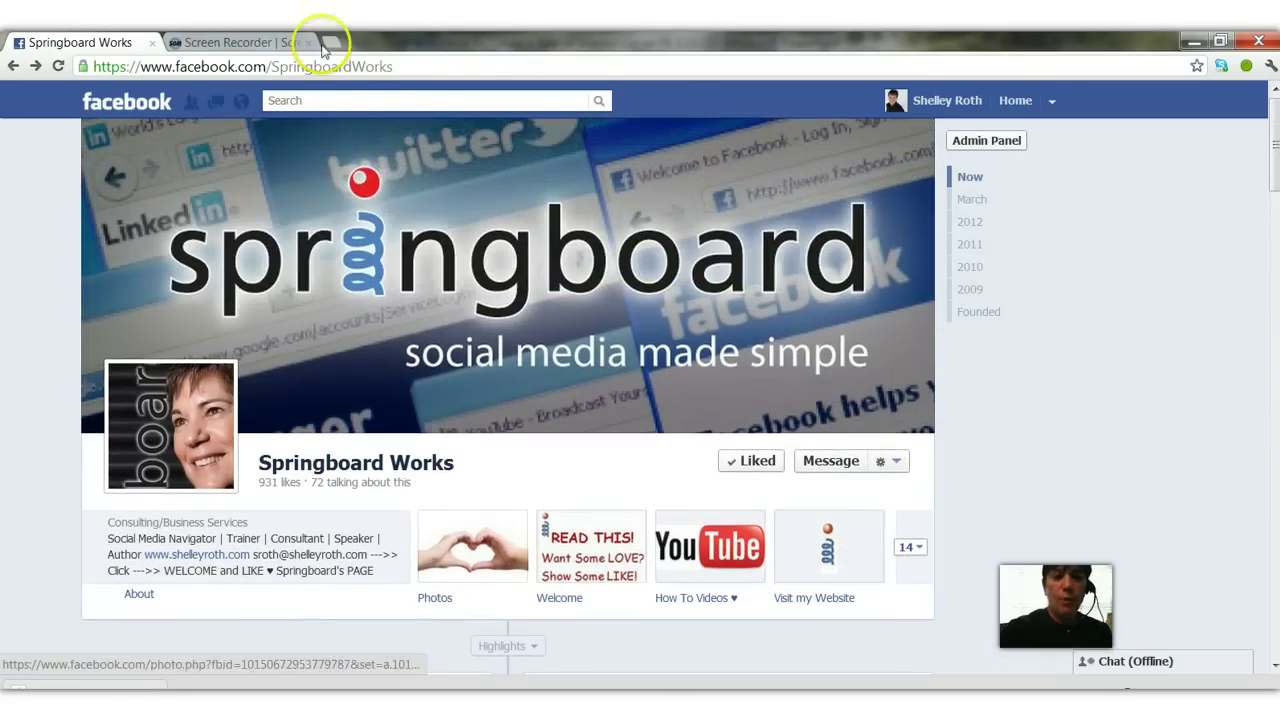
Search Facebook for 'woobox' and open the Static Iframe Tab by Woobox install page
click(346, 103)
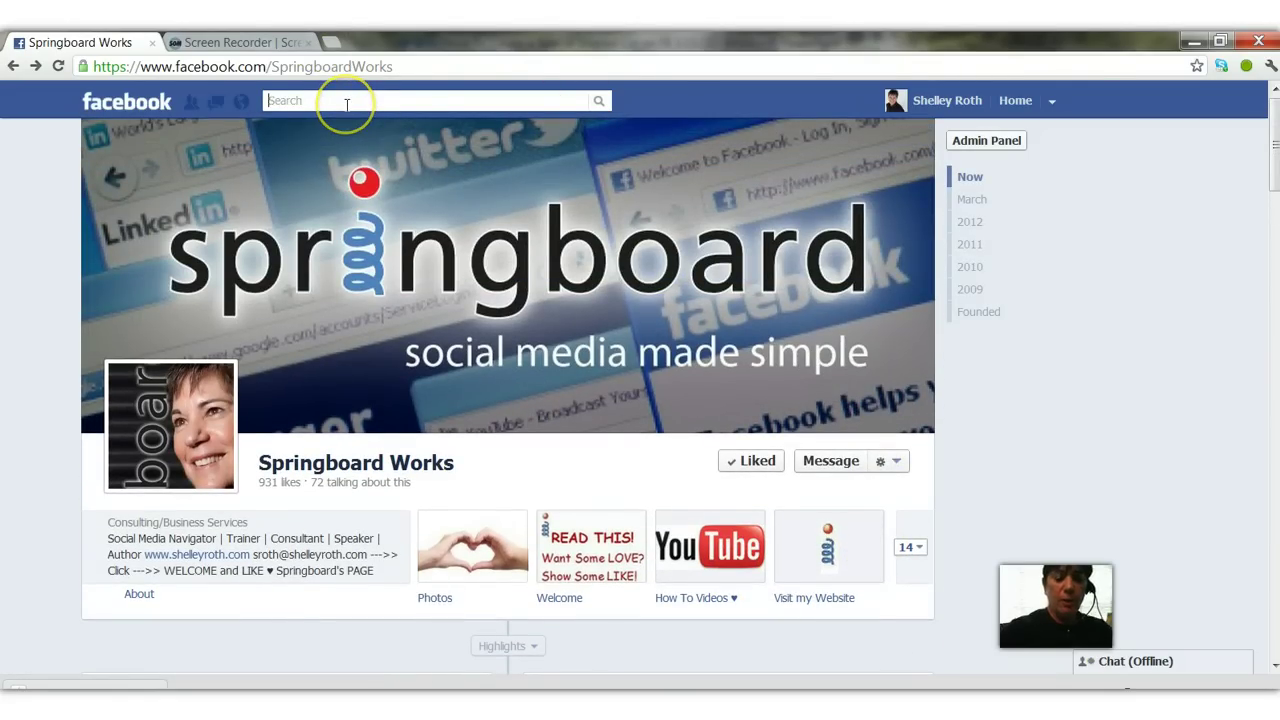
text(woobox)
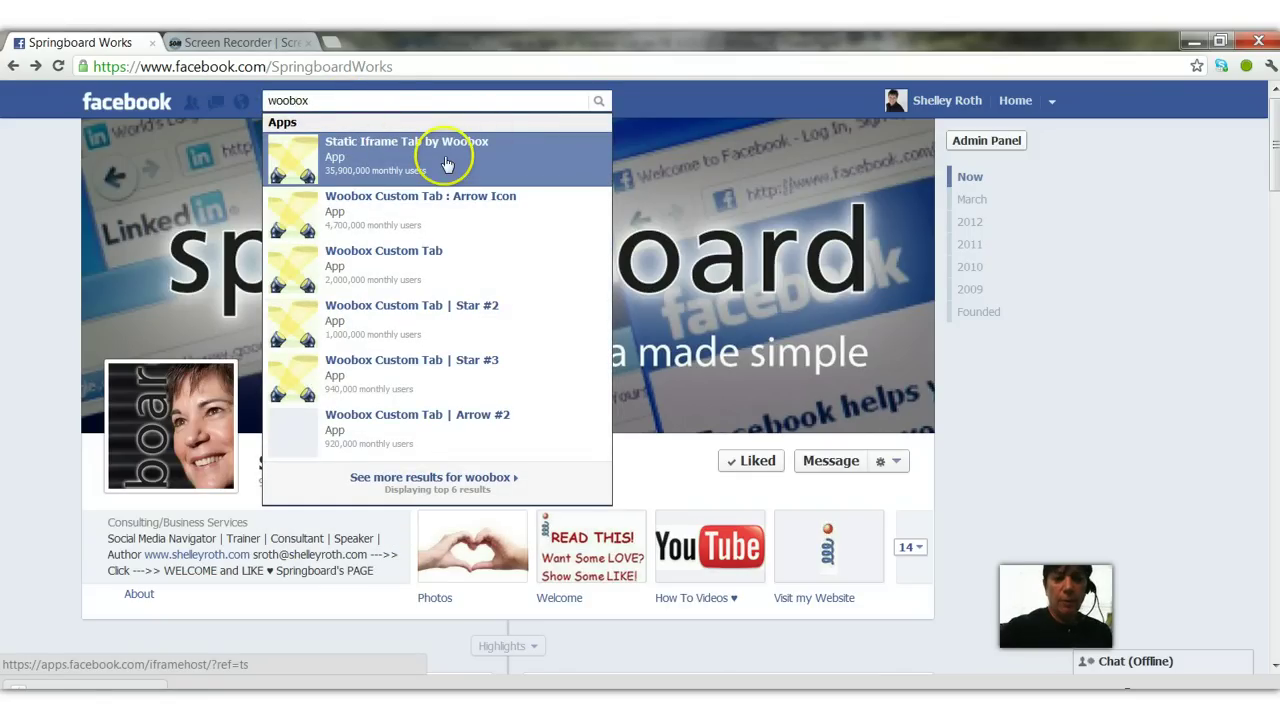
click(408, 158)
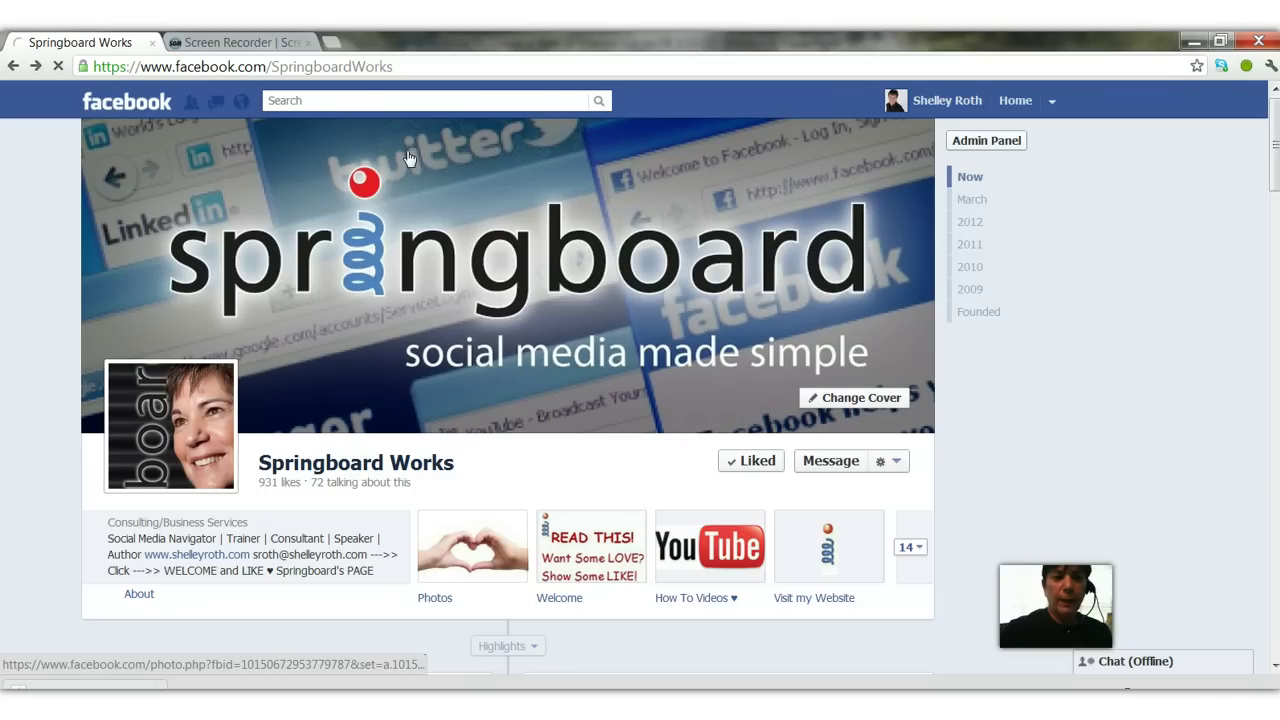
click(324, 158)
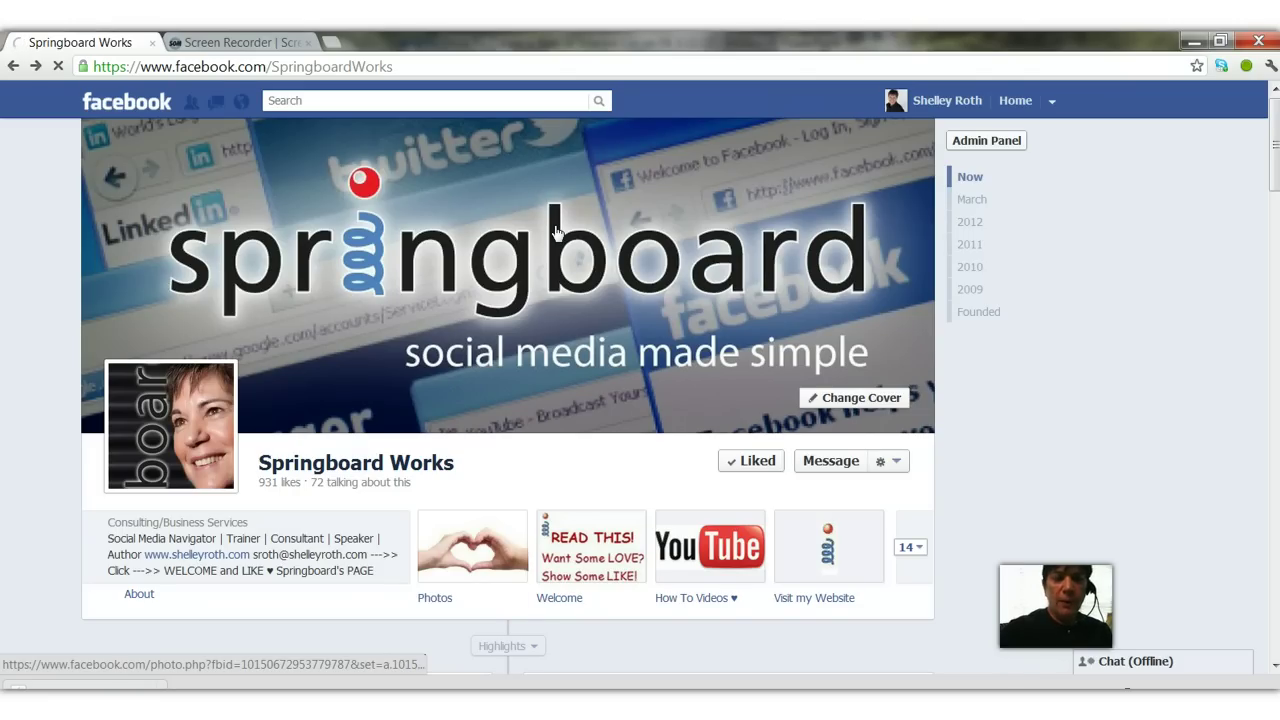
click(650, 172)
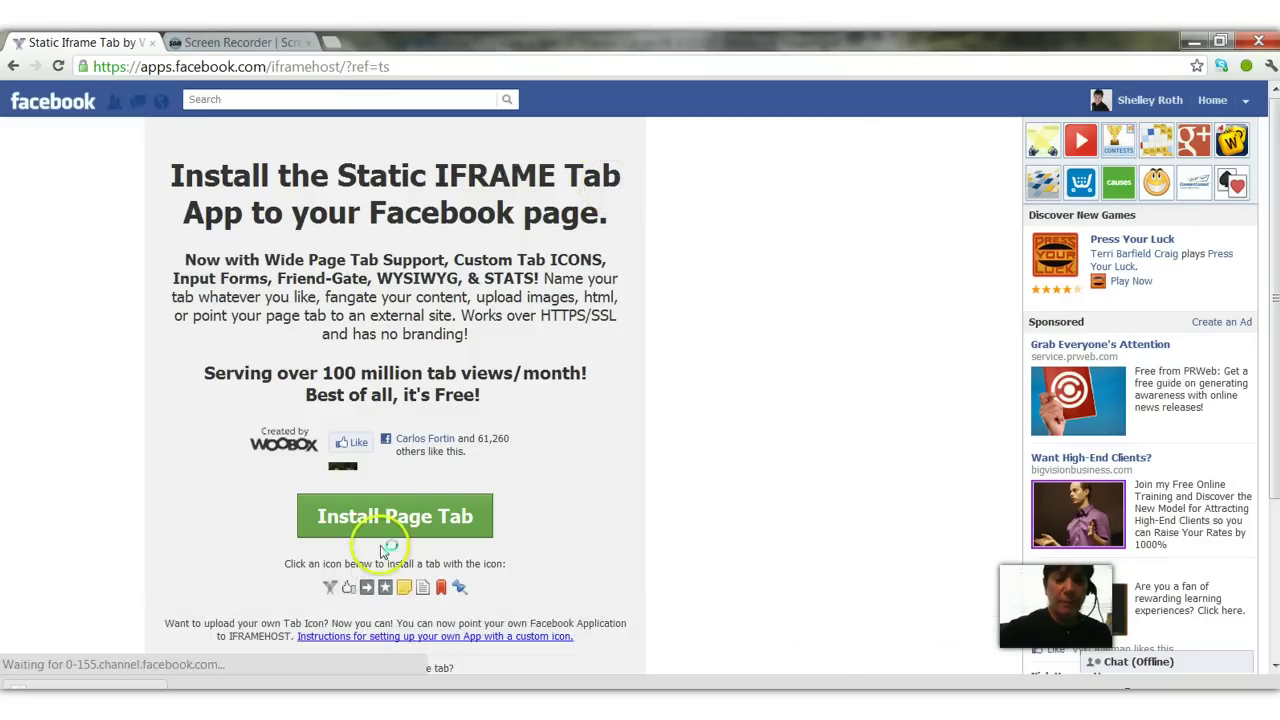
Install the Static Iframe Tab as a page tab on the Holistic Houston page
click(401, 516)
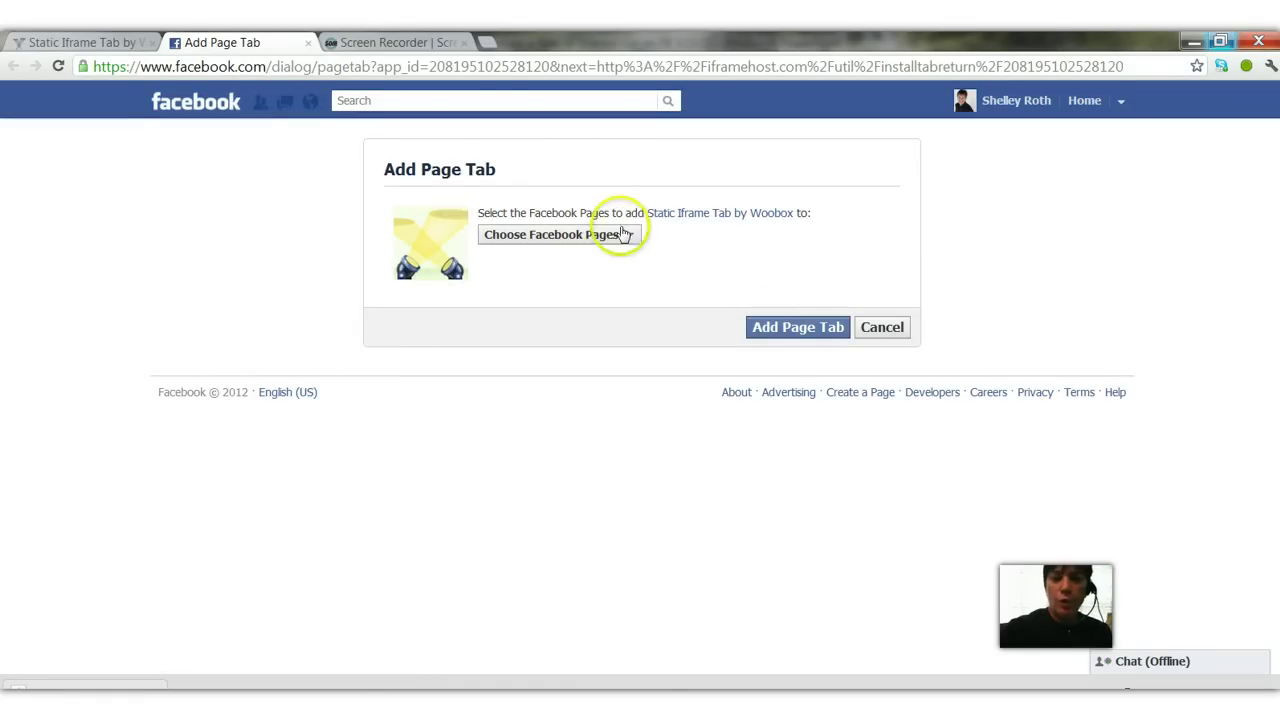
click(628, 236)
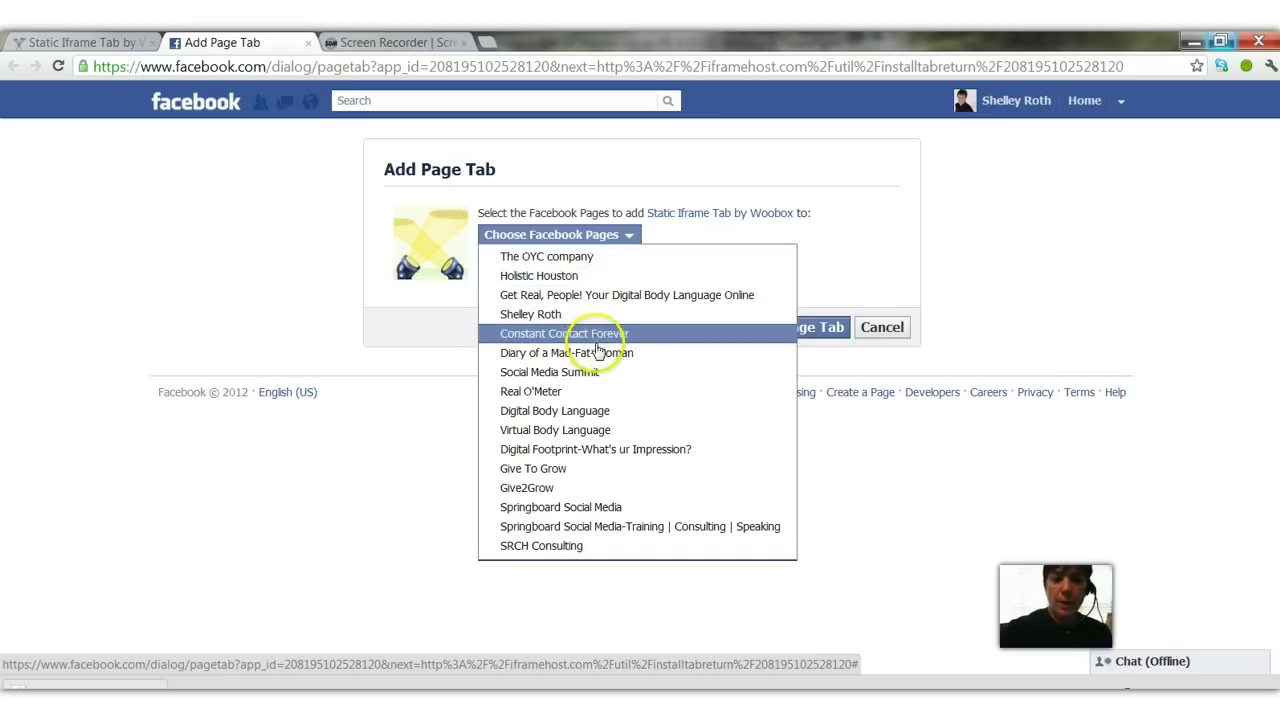
click(567, 276)
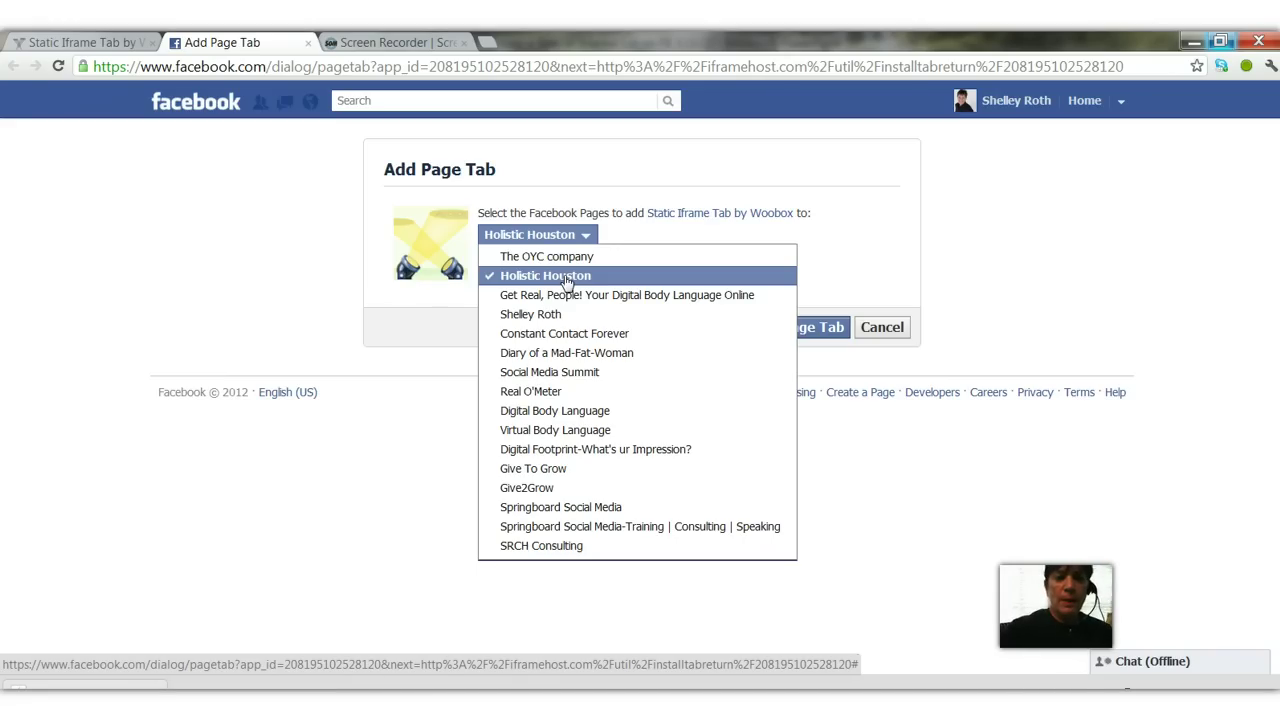
click(917, 243)
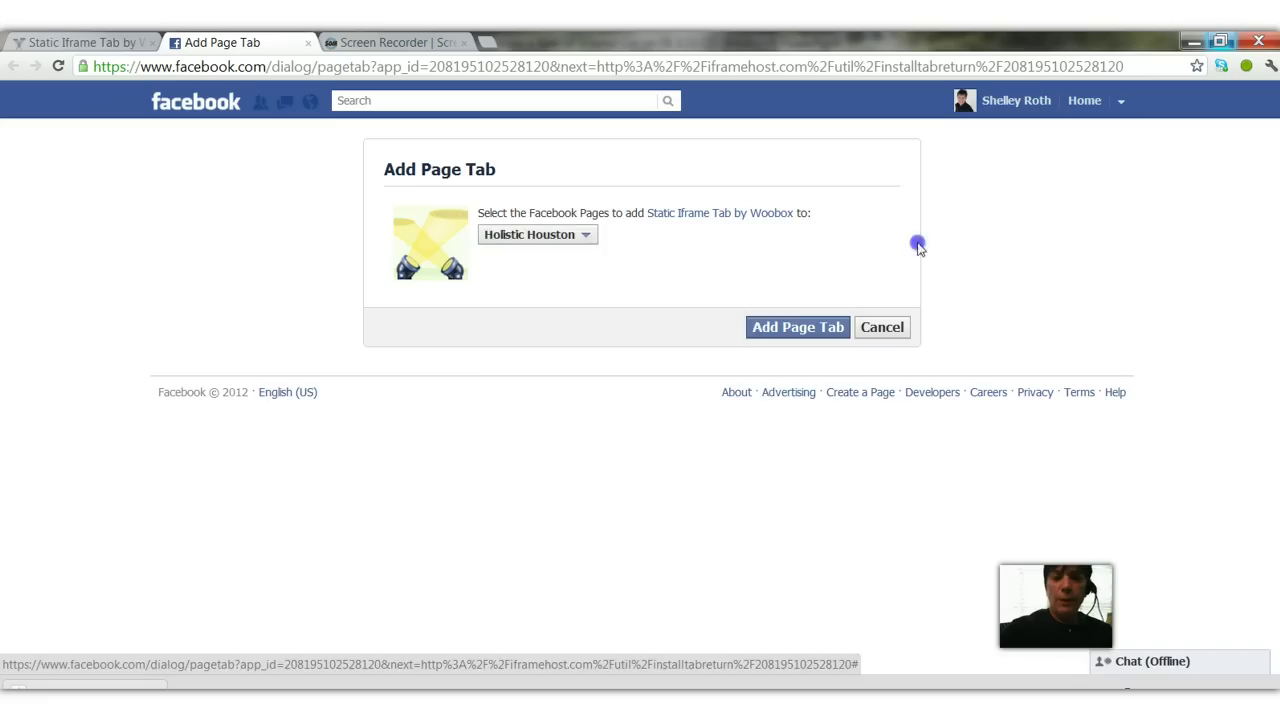
click(793, 330)
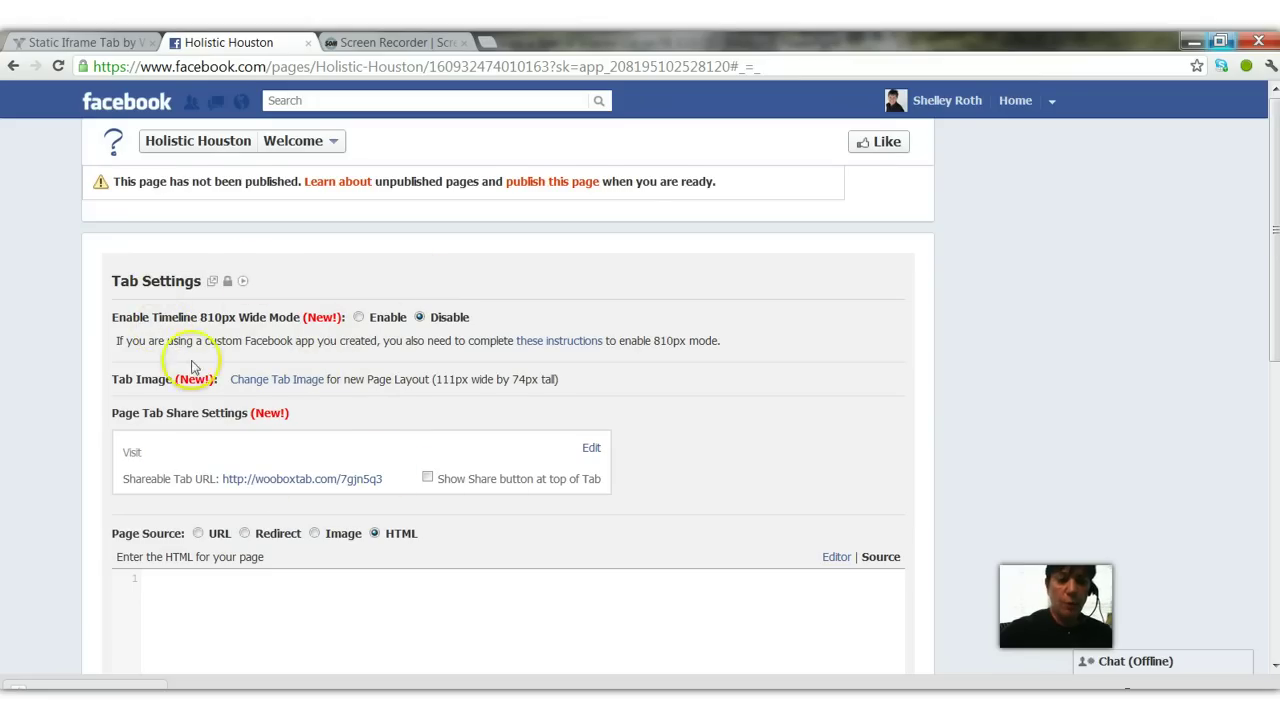
scroll(533, 420, down, 1)
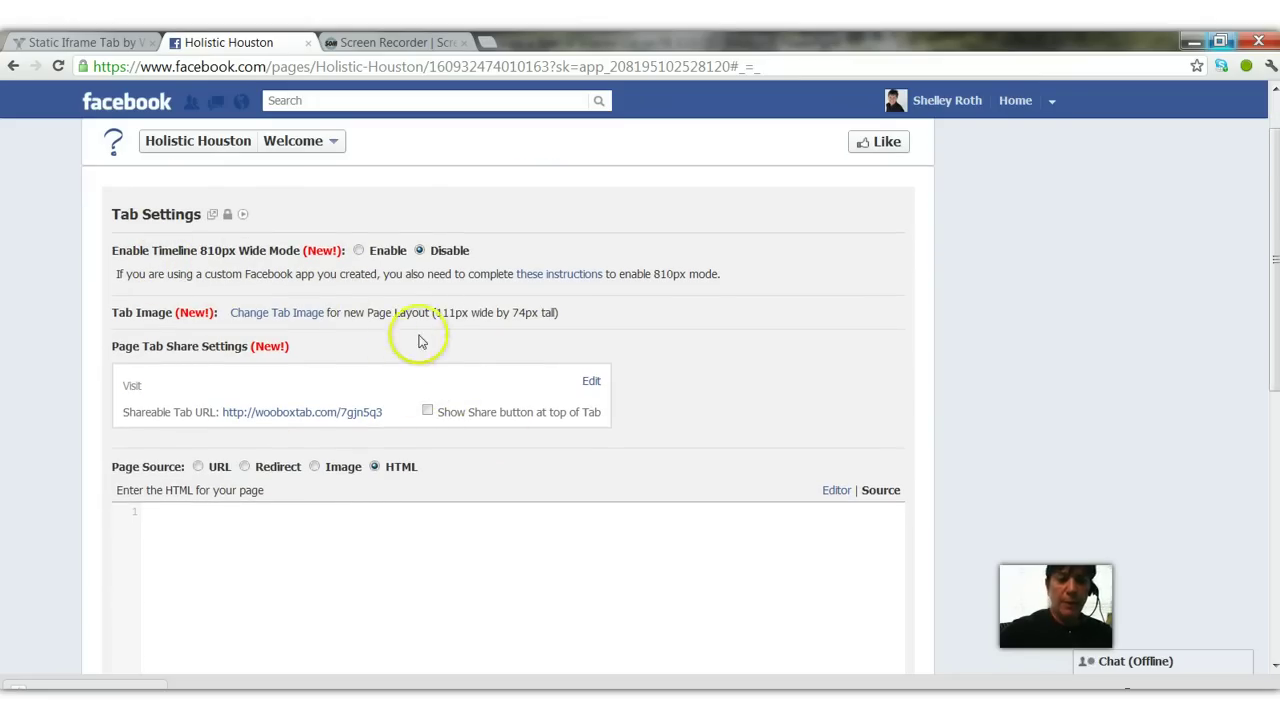
scroll(425, 340, down, 1)
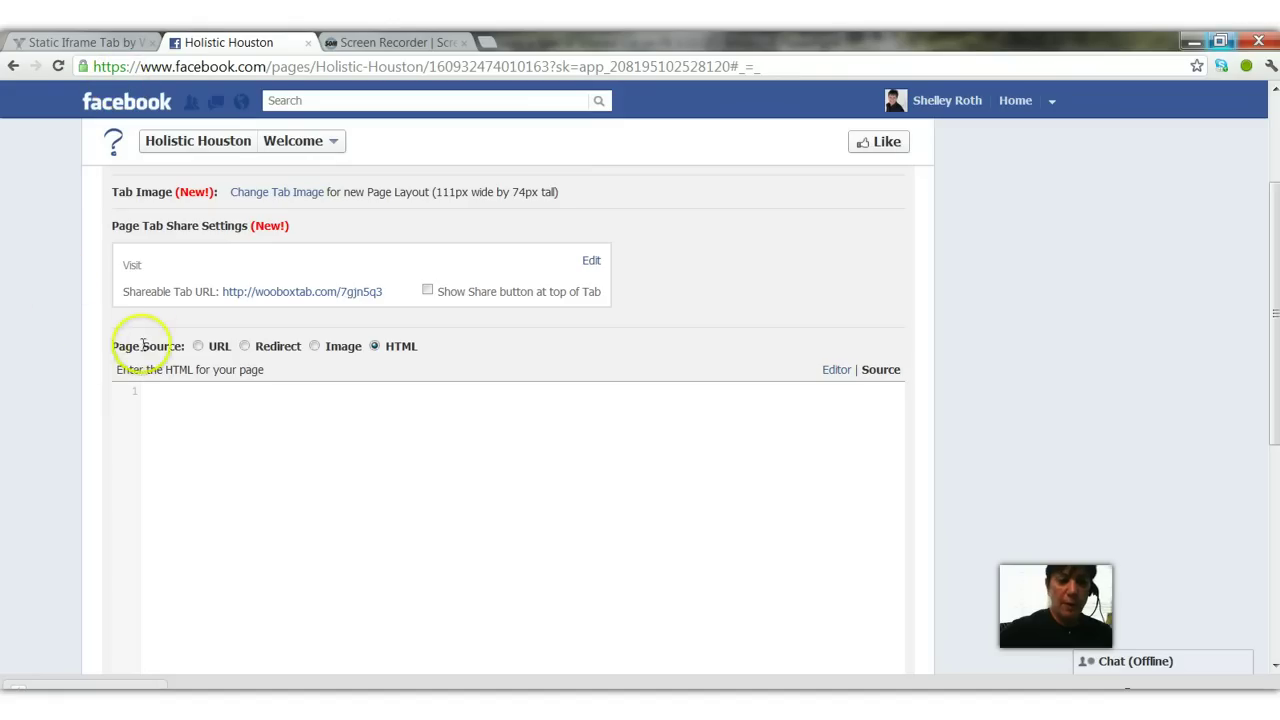
click(245, 346)
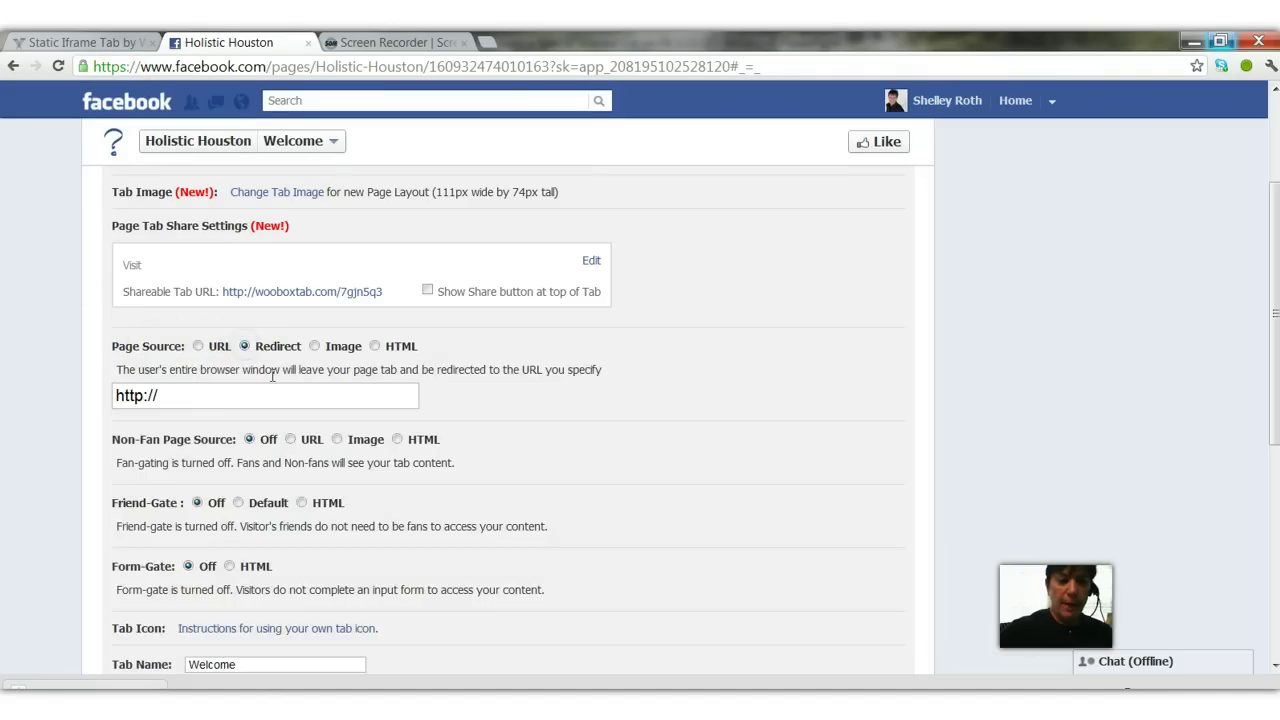
click(222, 395)
text(sp)
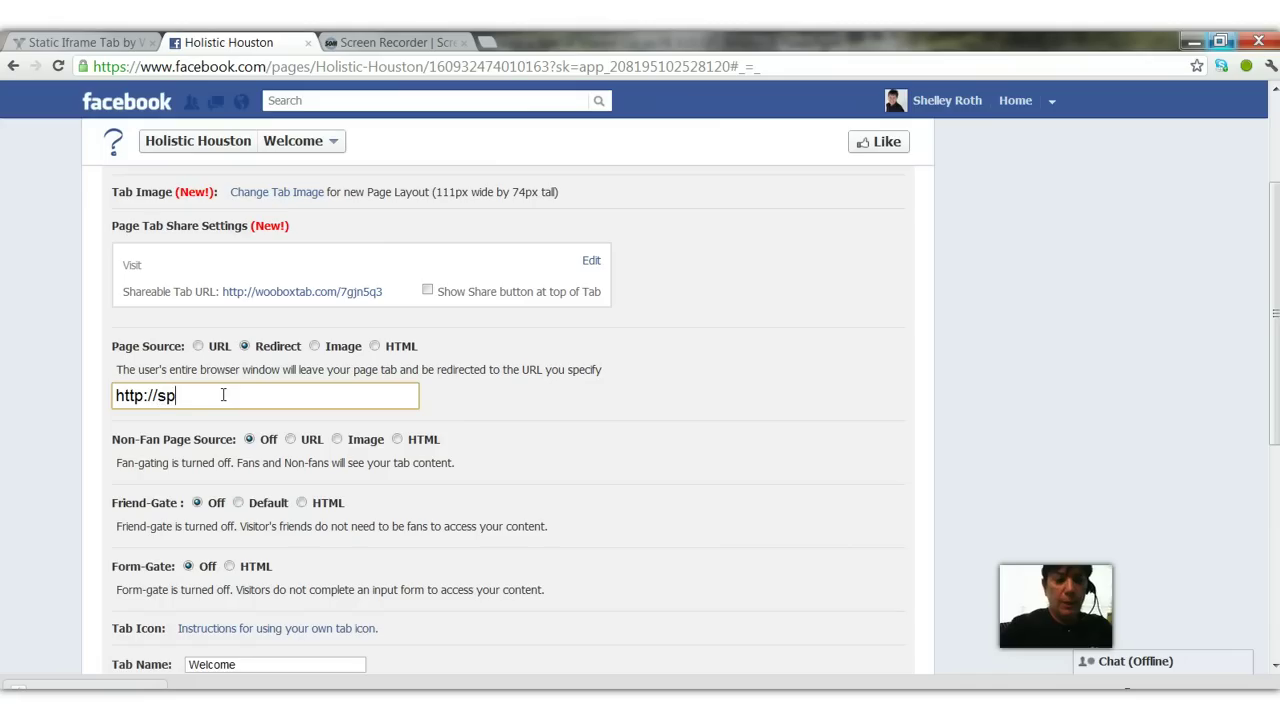
text(ringboardworks)
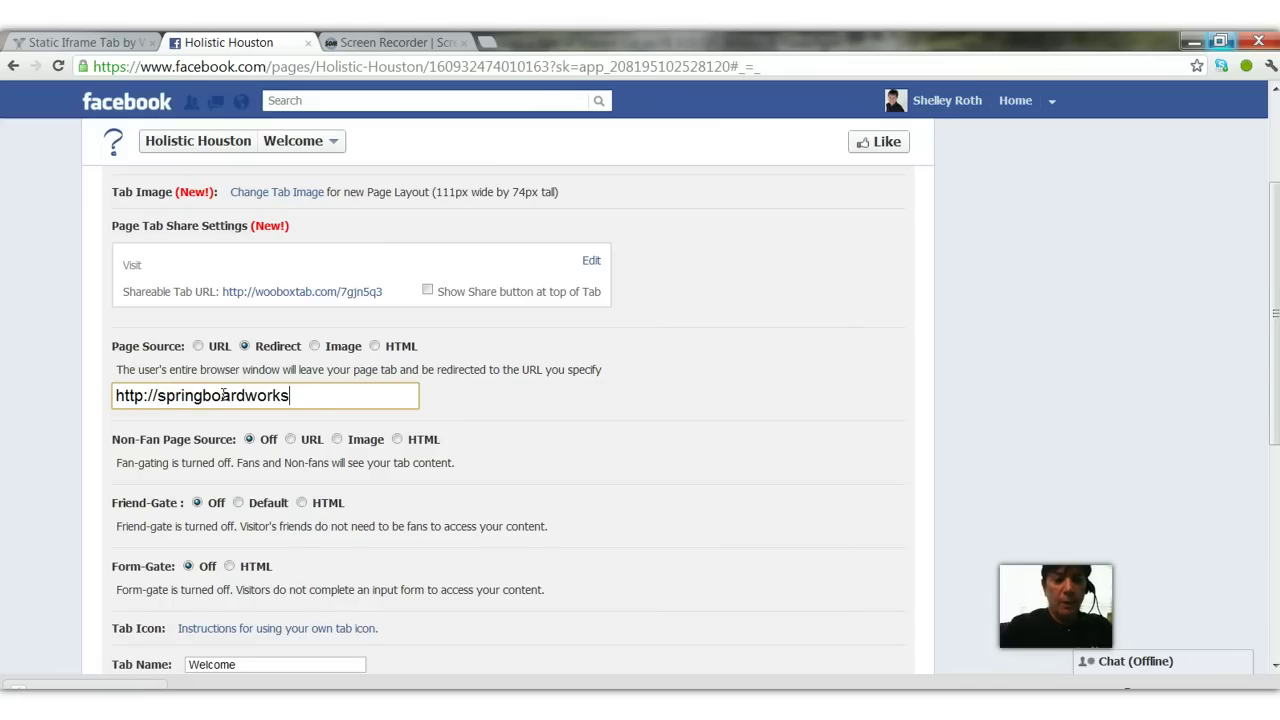
text(.com)
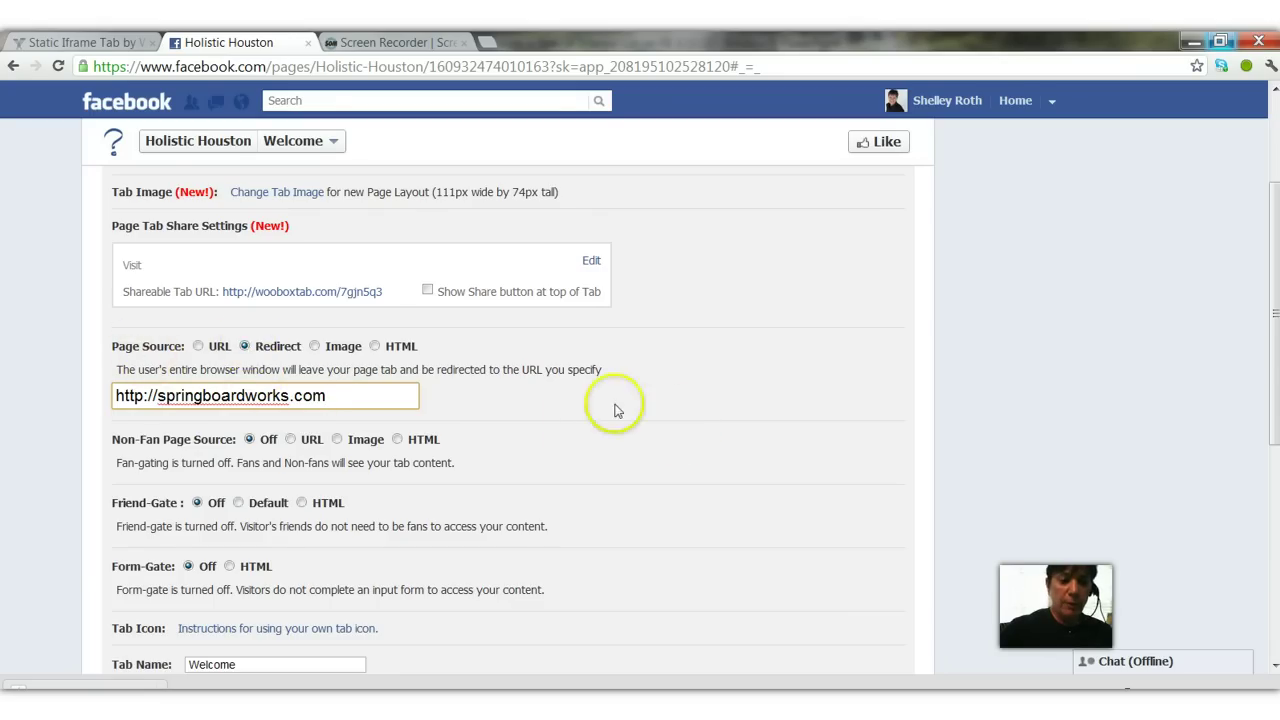
scroll(680, 395, down, 3)
scroll(716, 390, down, 1)
click(840, 517)
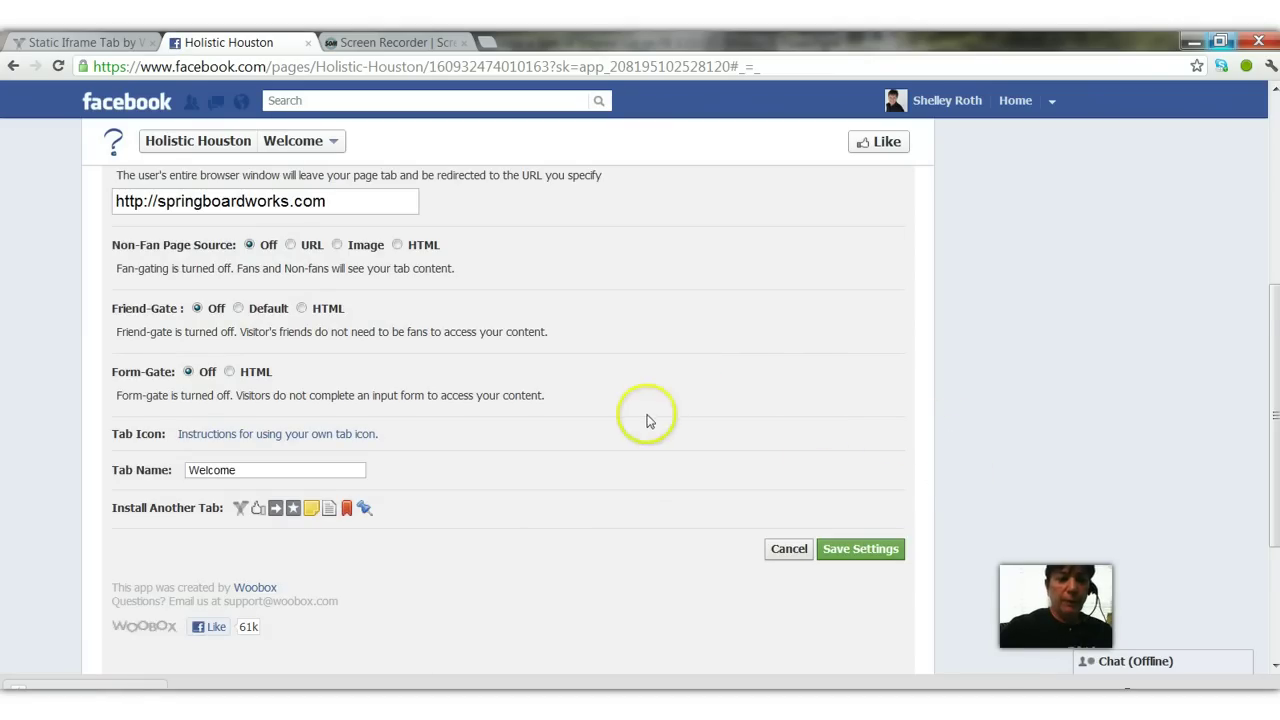
scroll(660, 420, down, 3)
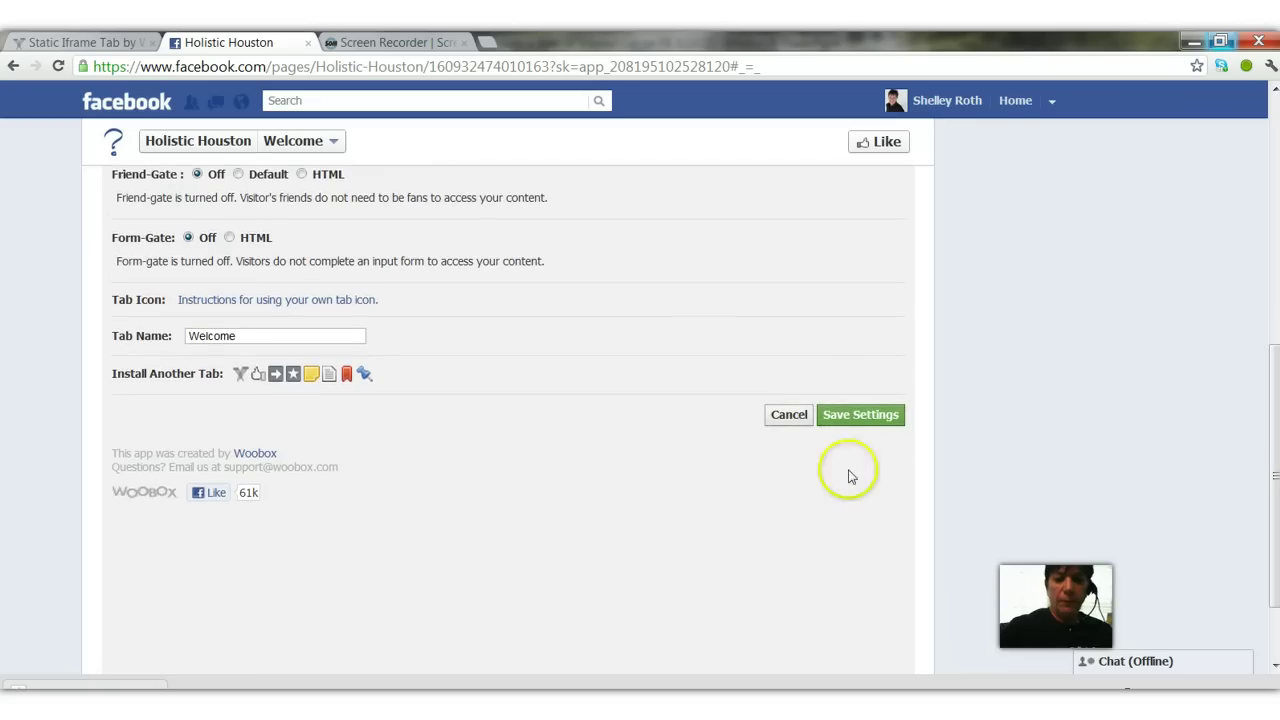
click(851, 414)
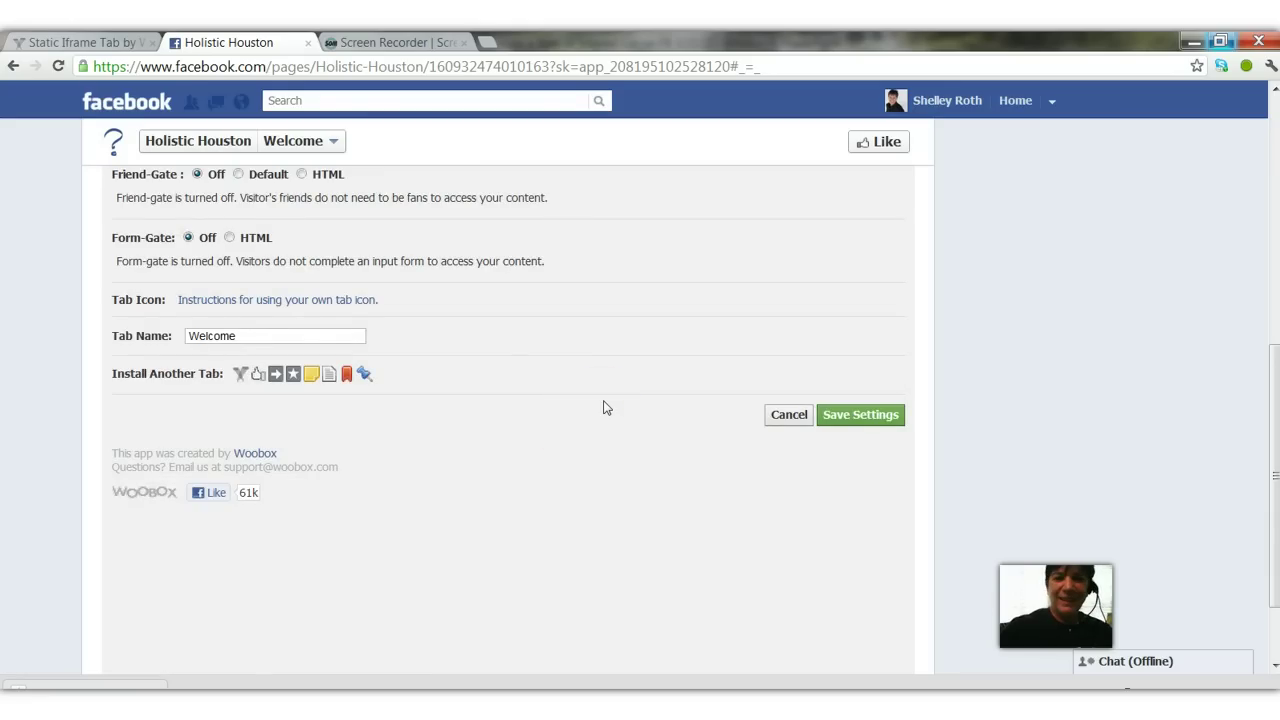
Return to the Holistic Houston page, hiding the admin panel and skipping the profile picture prompt
click(206, 140)
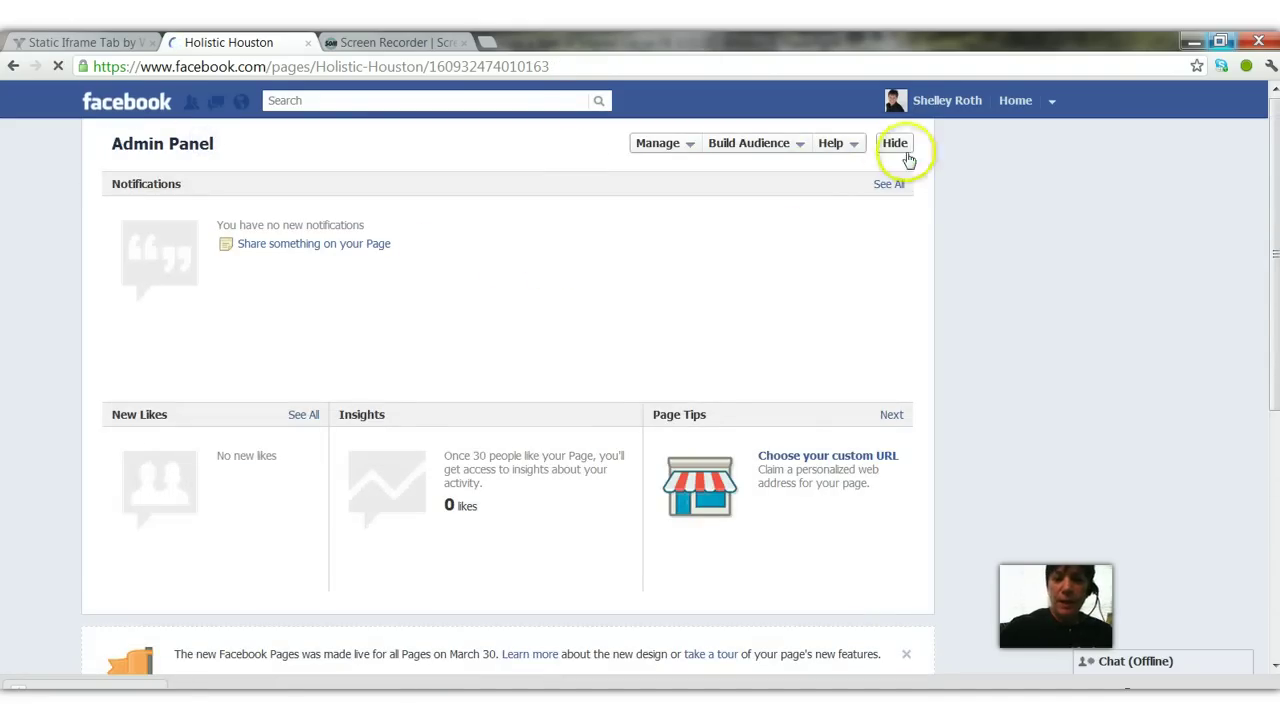
click(893, 144)
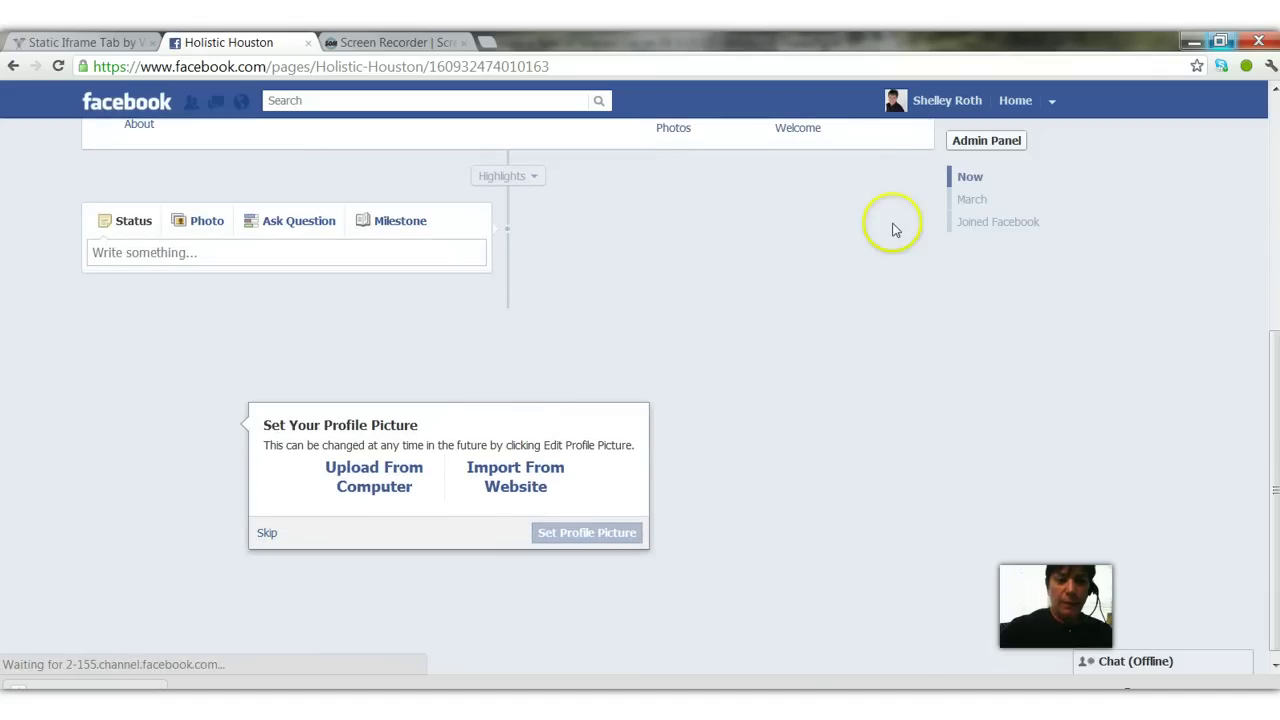
click(266, 533)
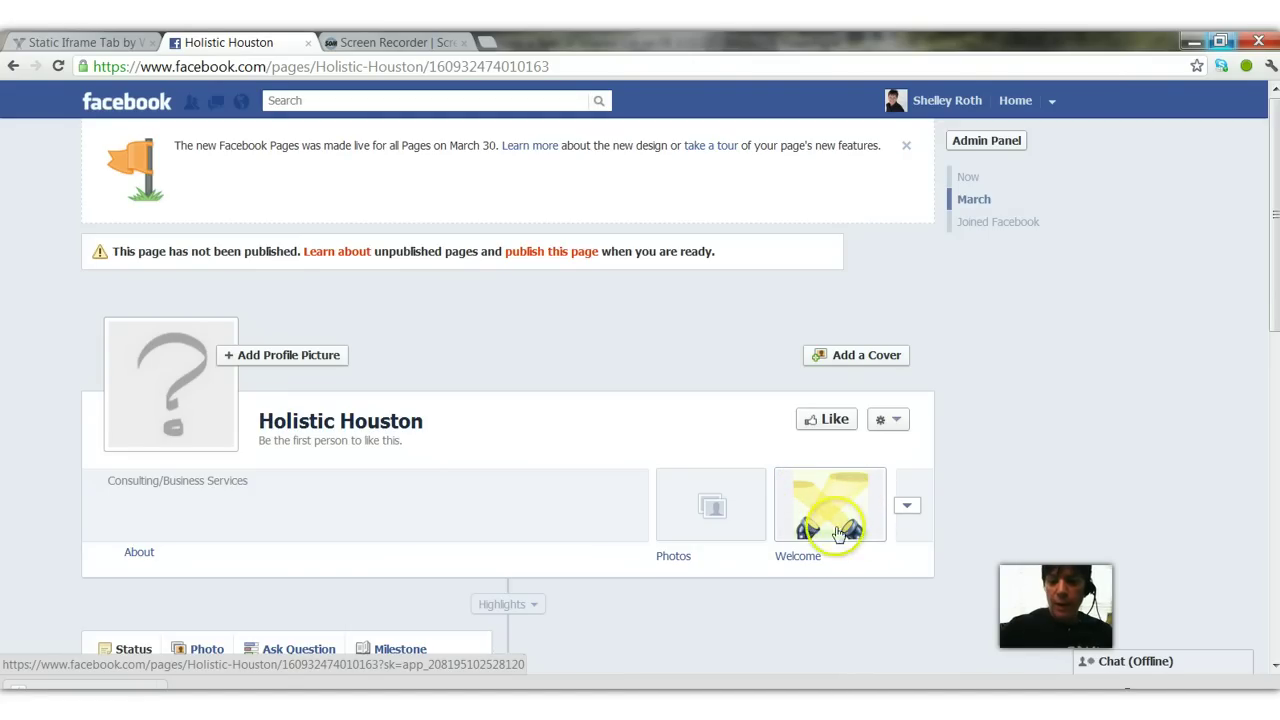
In the Welcome tab's settings, enter 'Visit my Website' as the custom name and open the image-change page
click(904, 508)
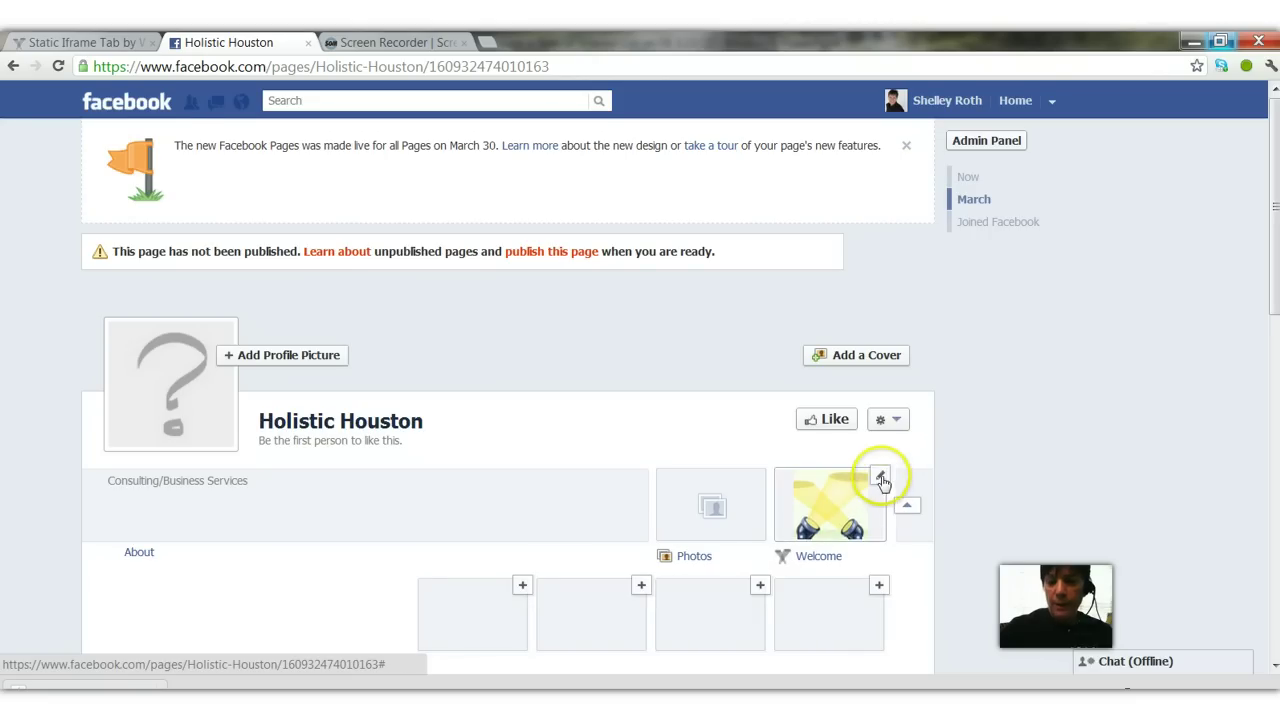
click(880, 477)
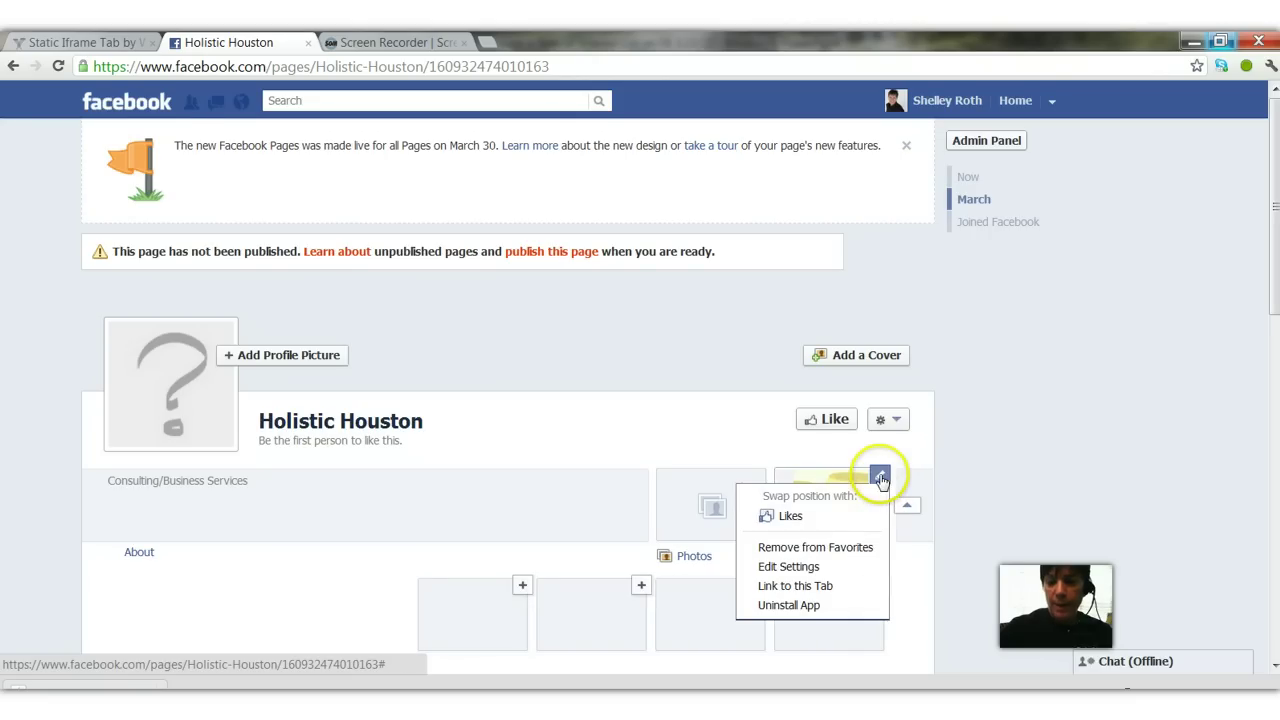
click(829, 567)
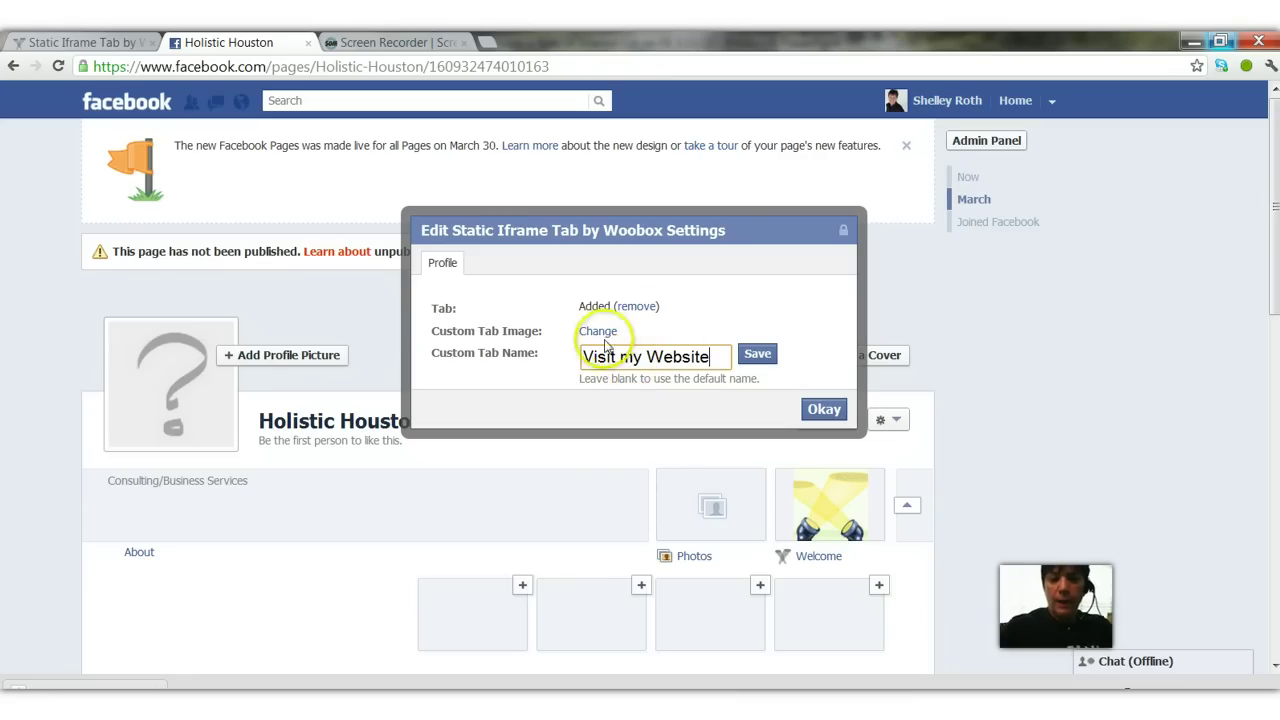
click(600, 332)
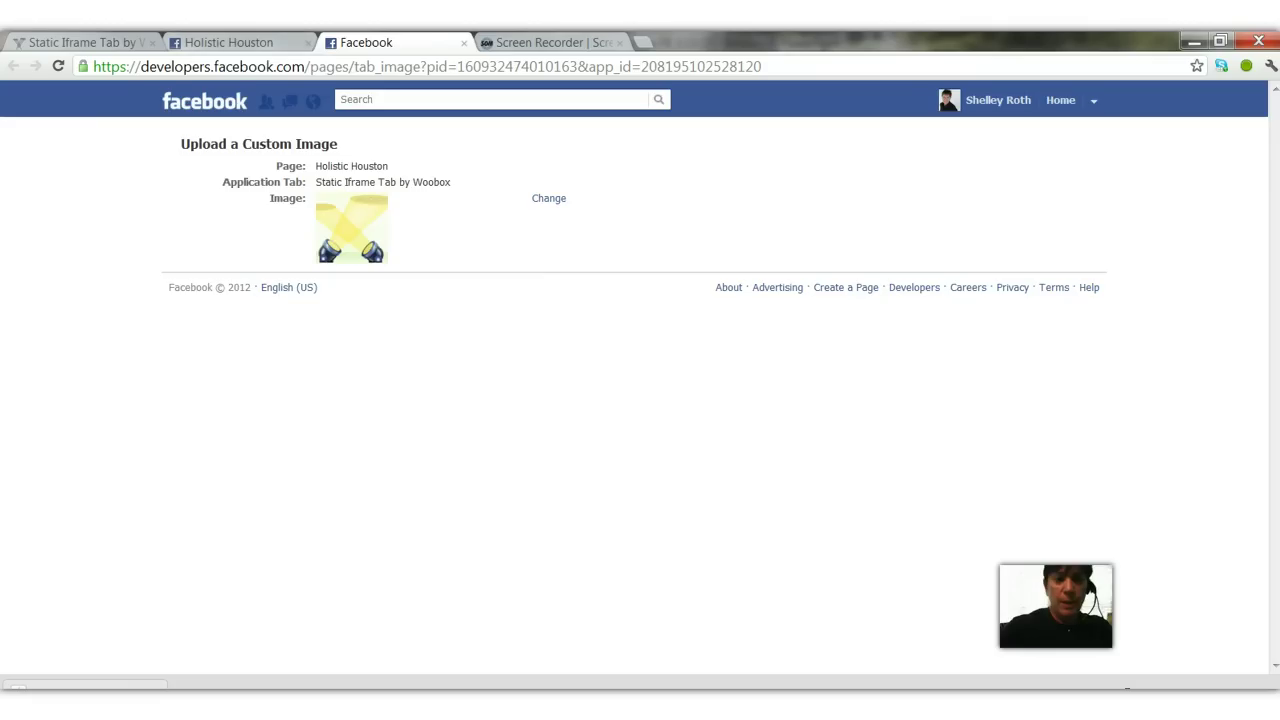
click(243, 45)
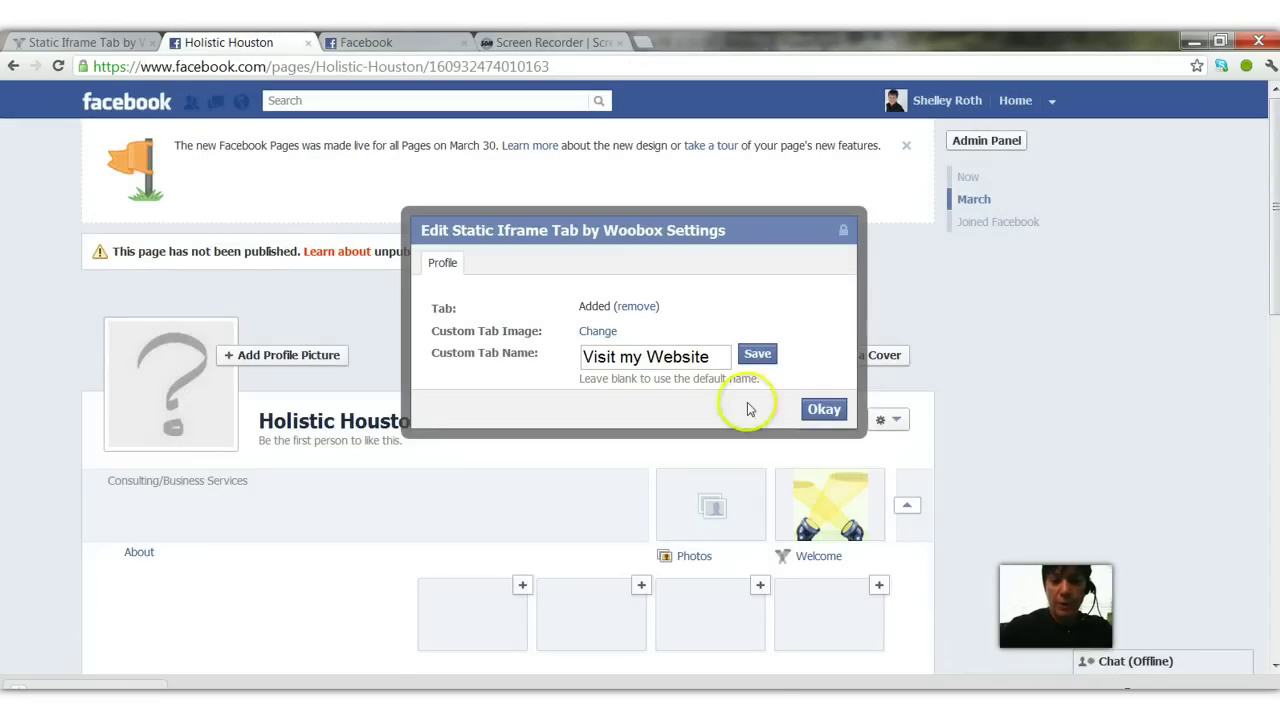
click(829, 410)
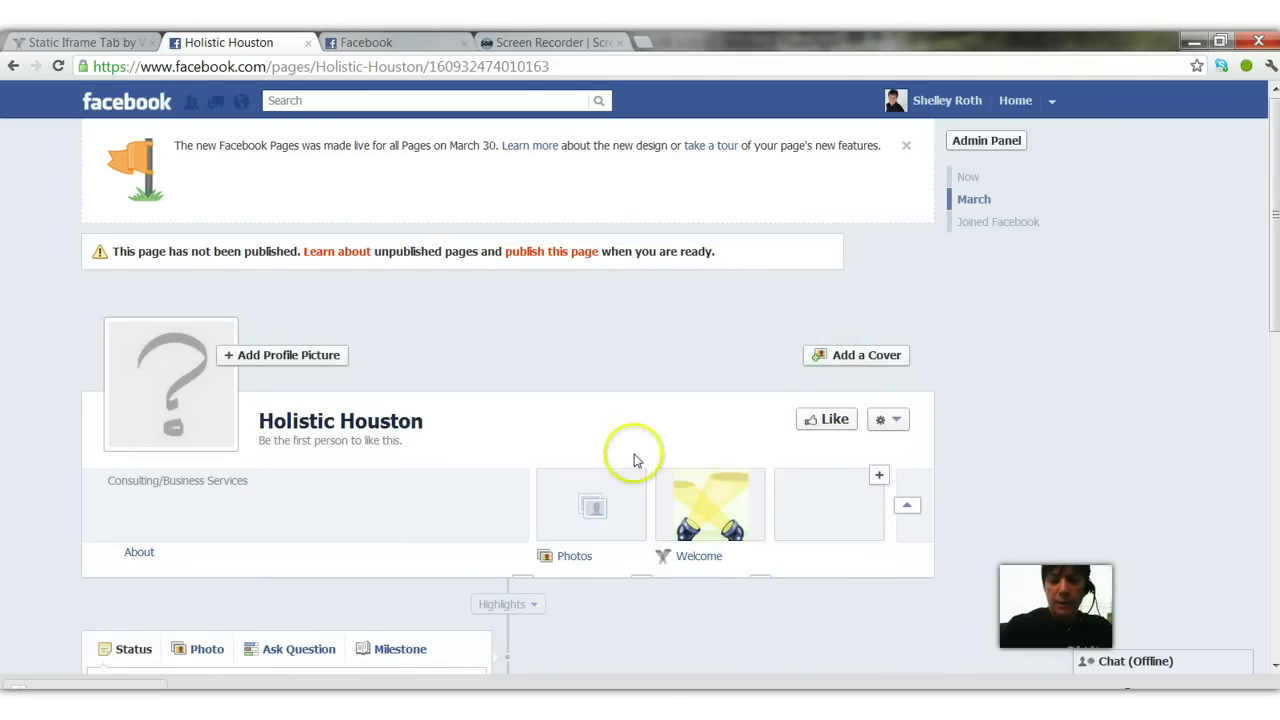
Save 'Visit my Website' as the Welcome tab's custom tab name
scroll(826, 483, down, 1)
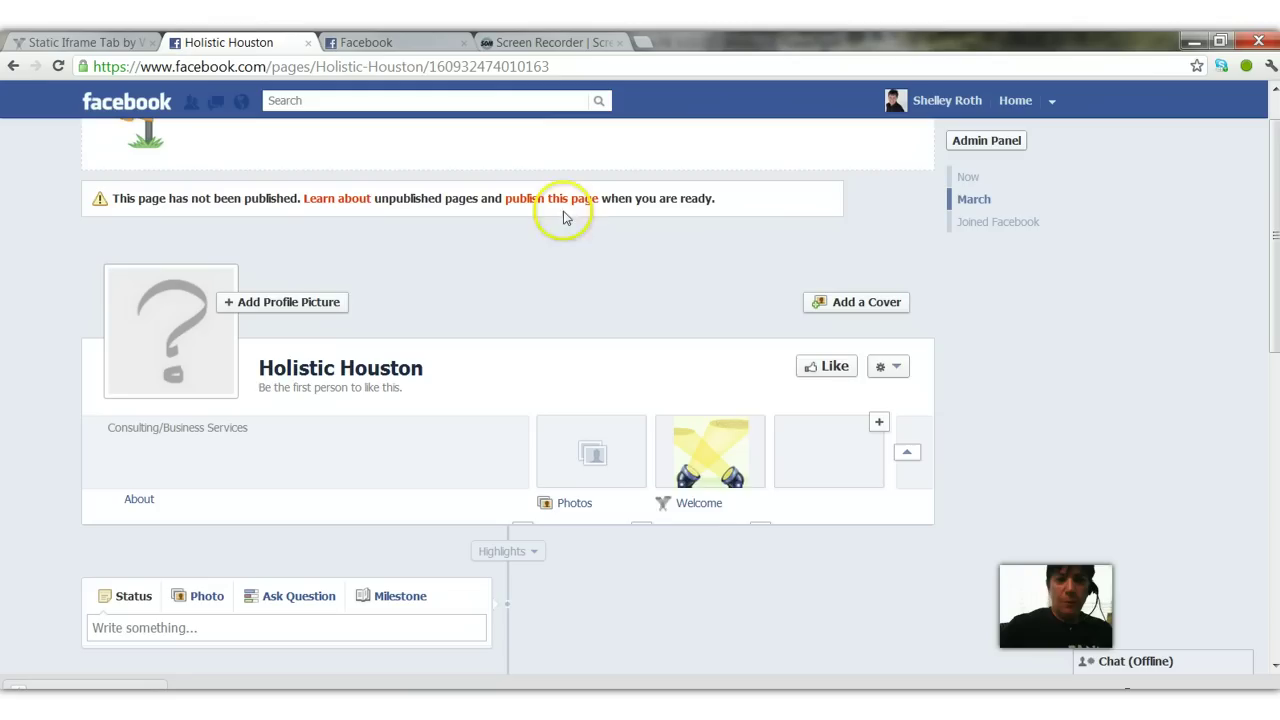
click(761, 424)
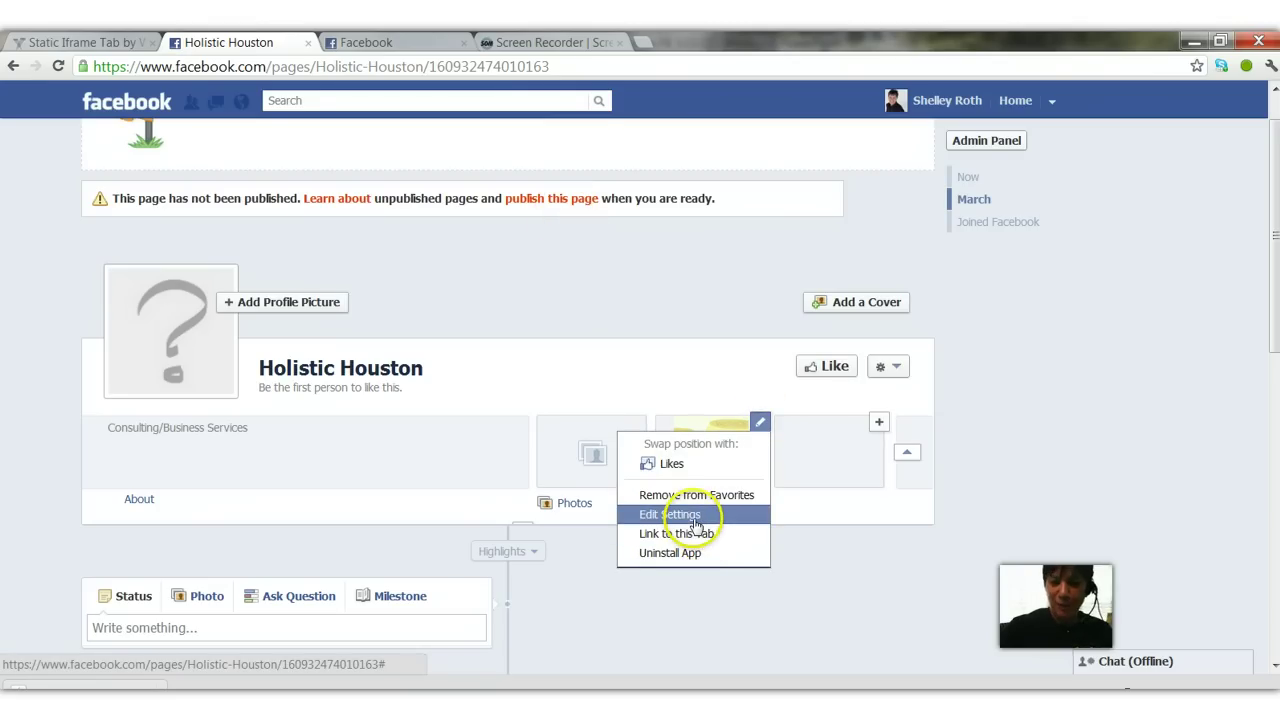
click(697, 516)
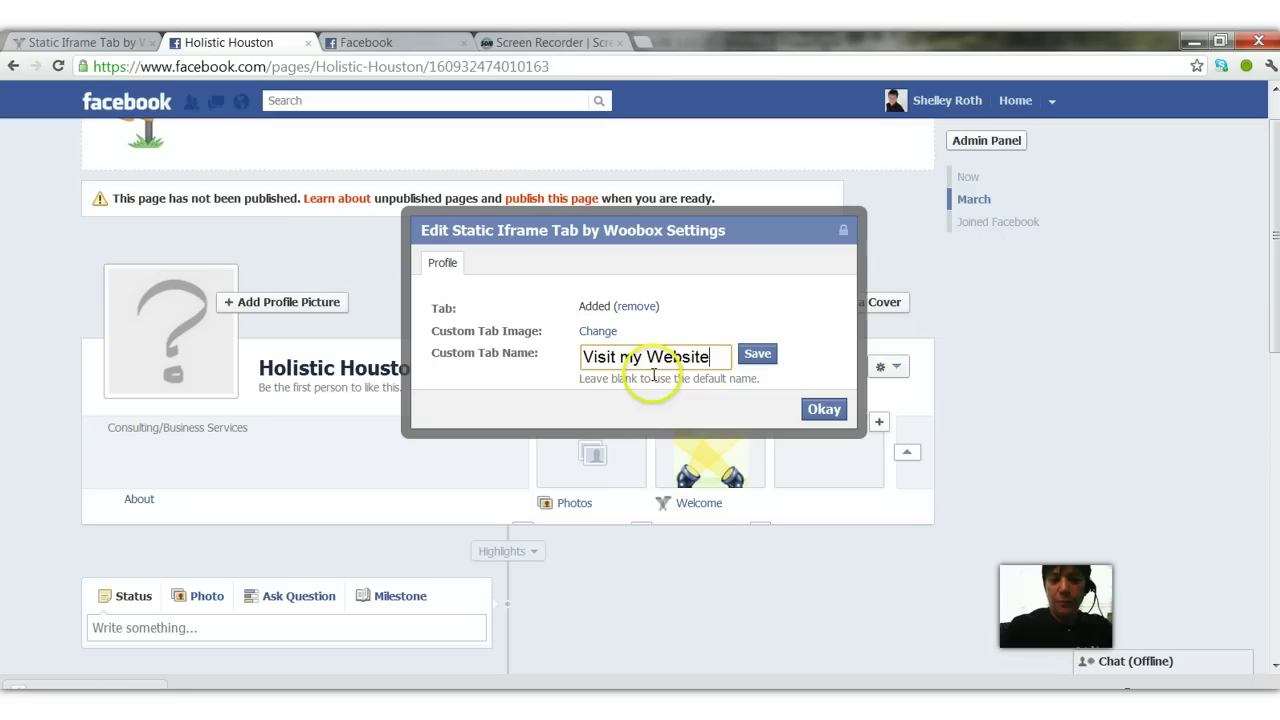
click(755, 358)
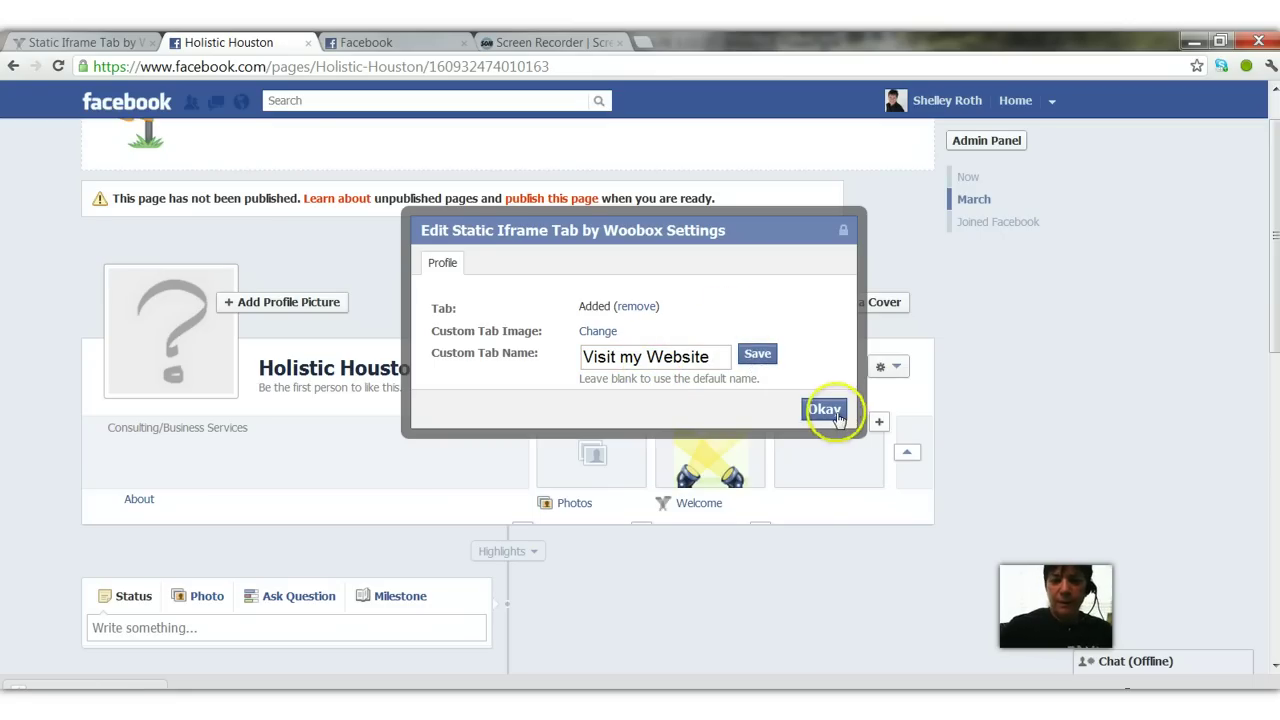
click(824, 410)
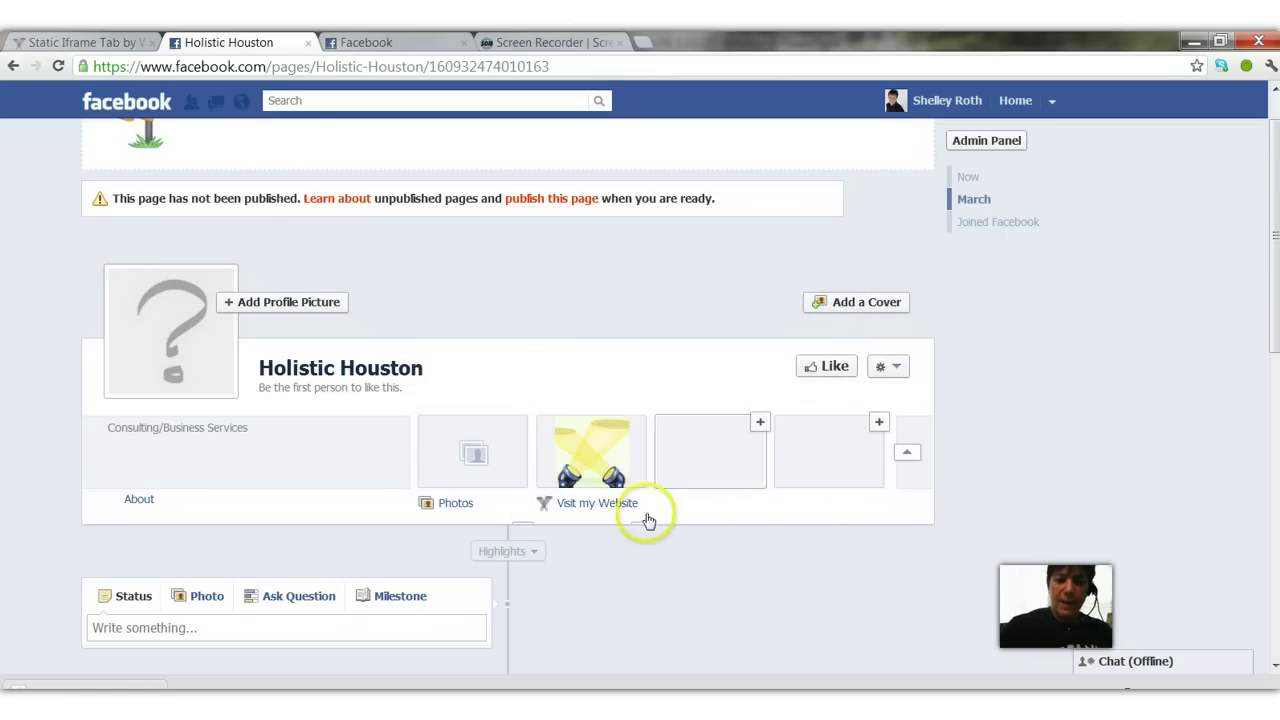
Open the Visit my Website tab and accept the redirect to springboardworks.com
click(589, 437)
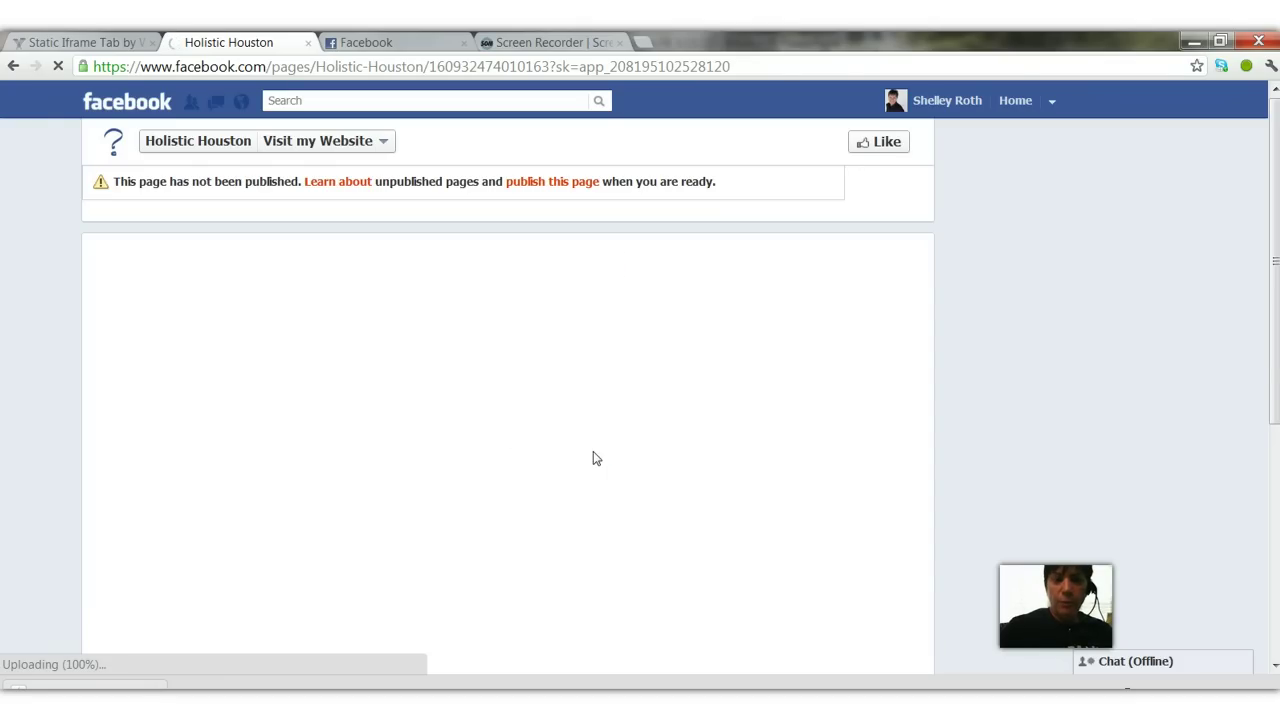
click(643, 411)
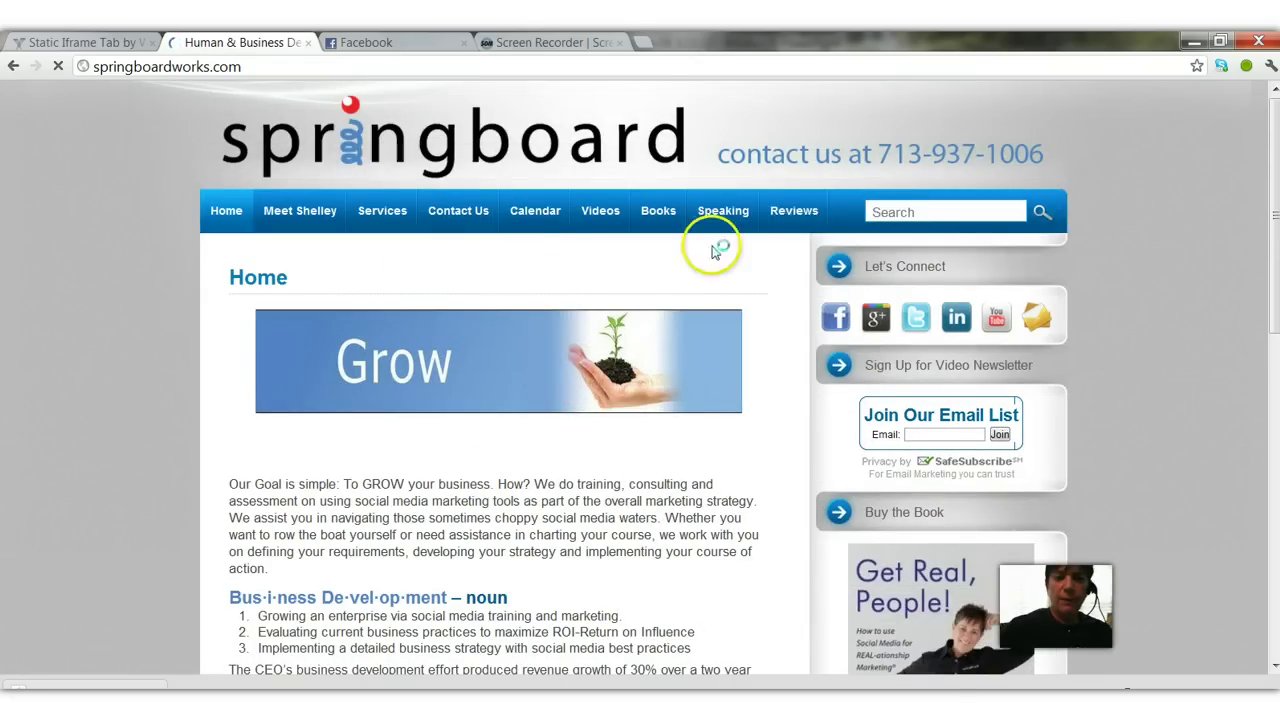
Search 'sprin' to open the Springboard Works page, then switch to the PowerPoint presentation
click(400, 44)
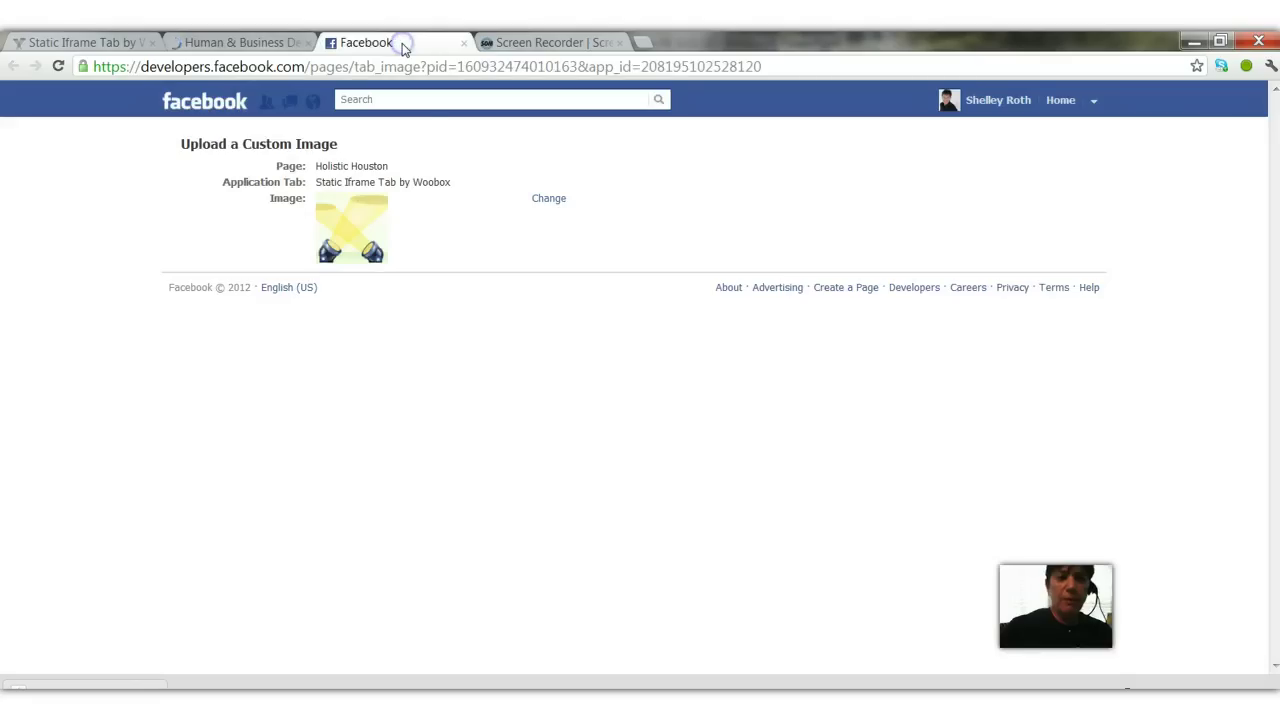
click(383, 100)
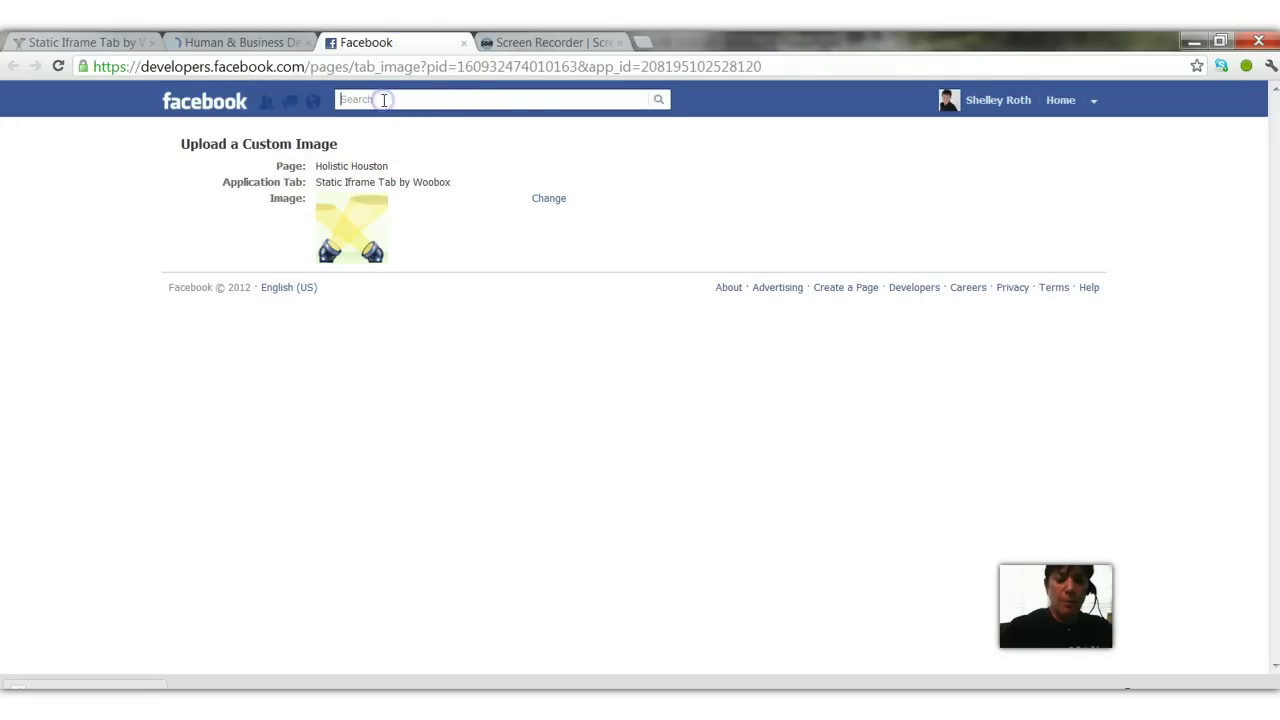
text(sprin)
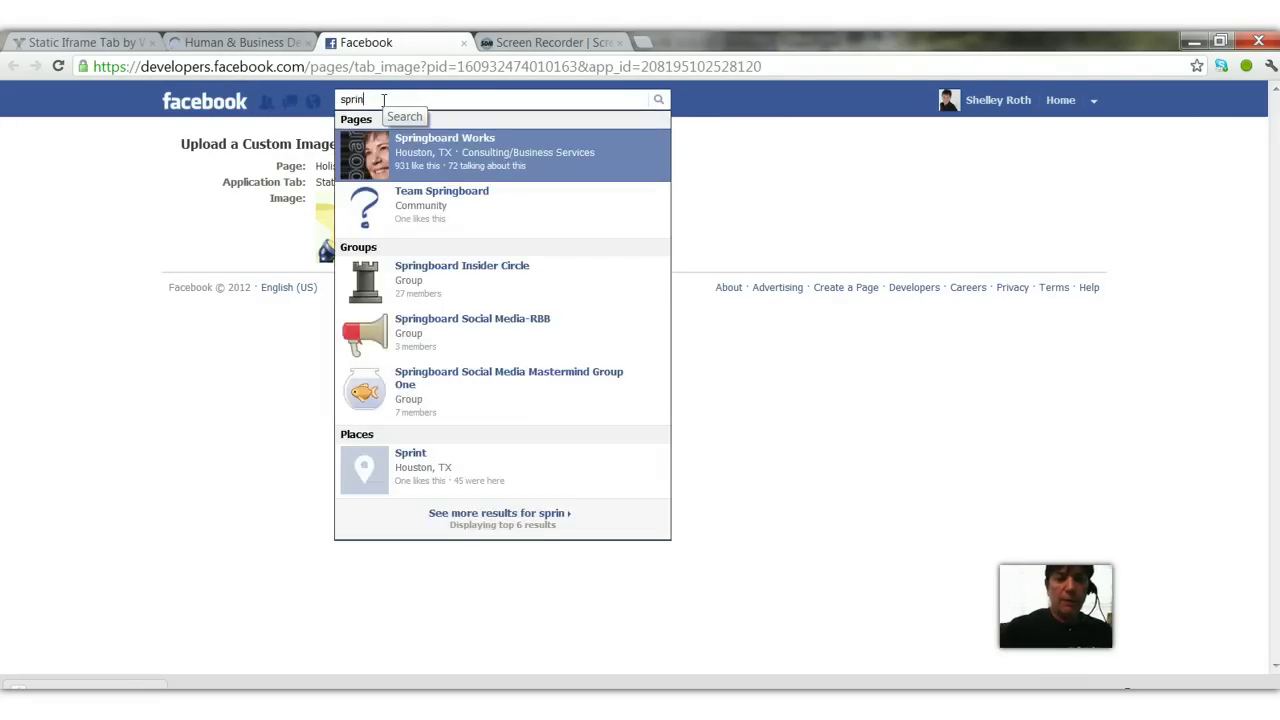
click(408, 150)
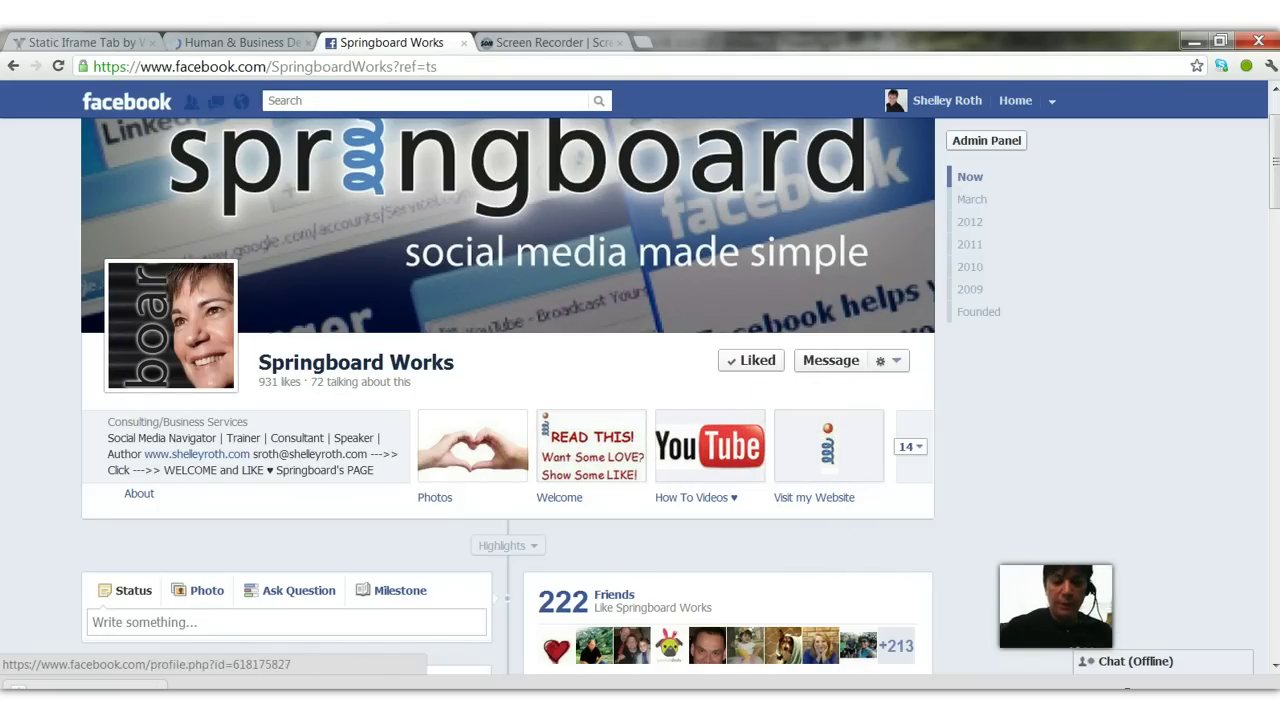
mouse_move(603, 685)
click(600, 660)
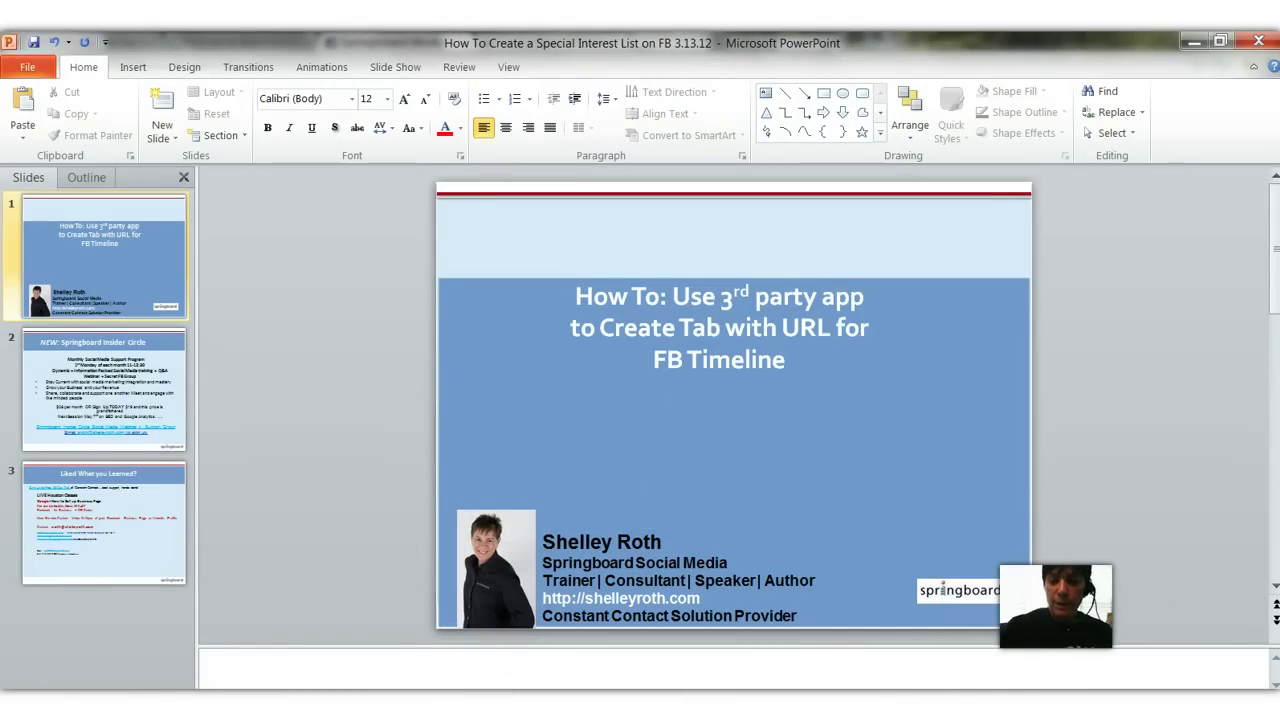
Start the slide show from the title slide with F5
key(F5)
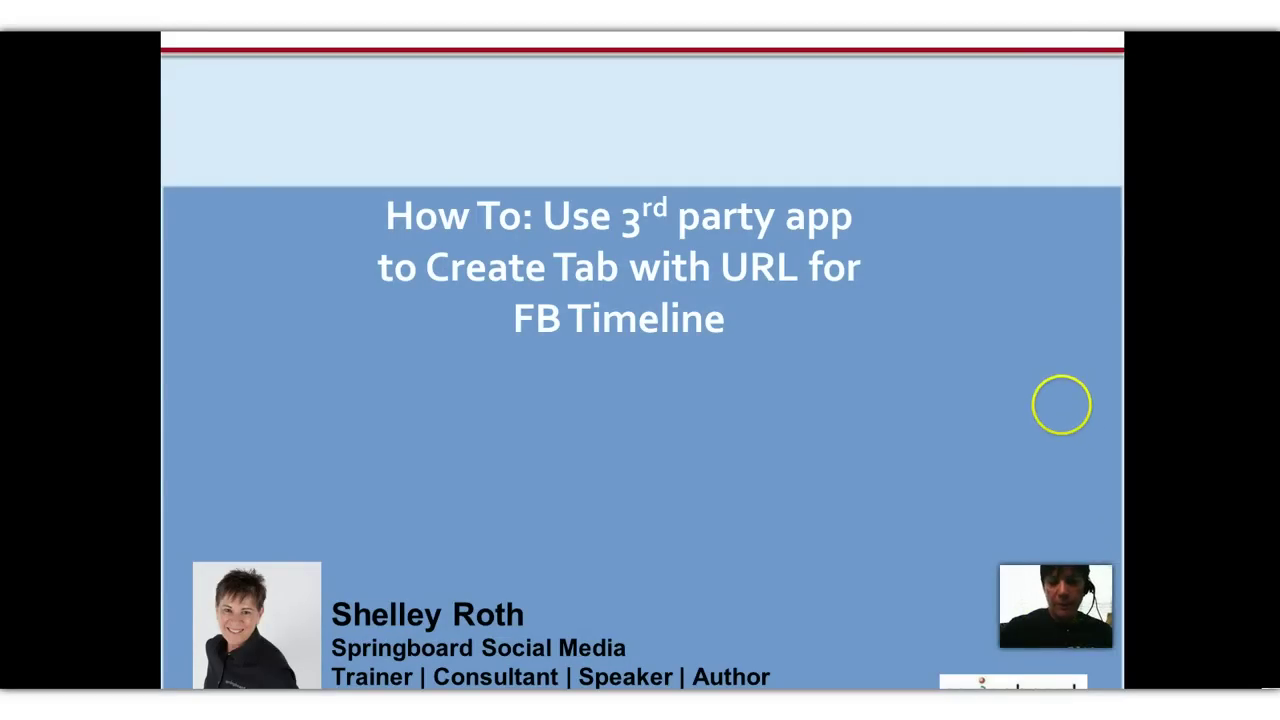